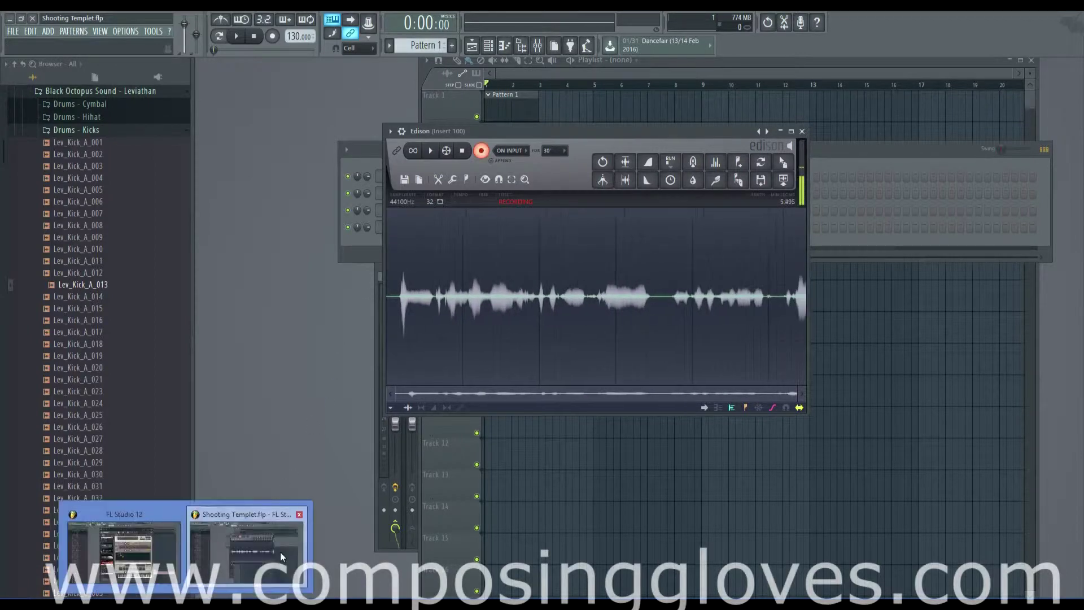
Switch to the FL Studio project containing Kontakt and hide the channel routing matrix of the String Ensemble's group amplifier
click(166, 541)
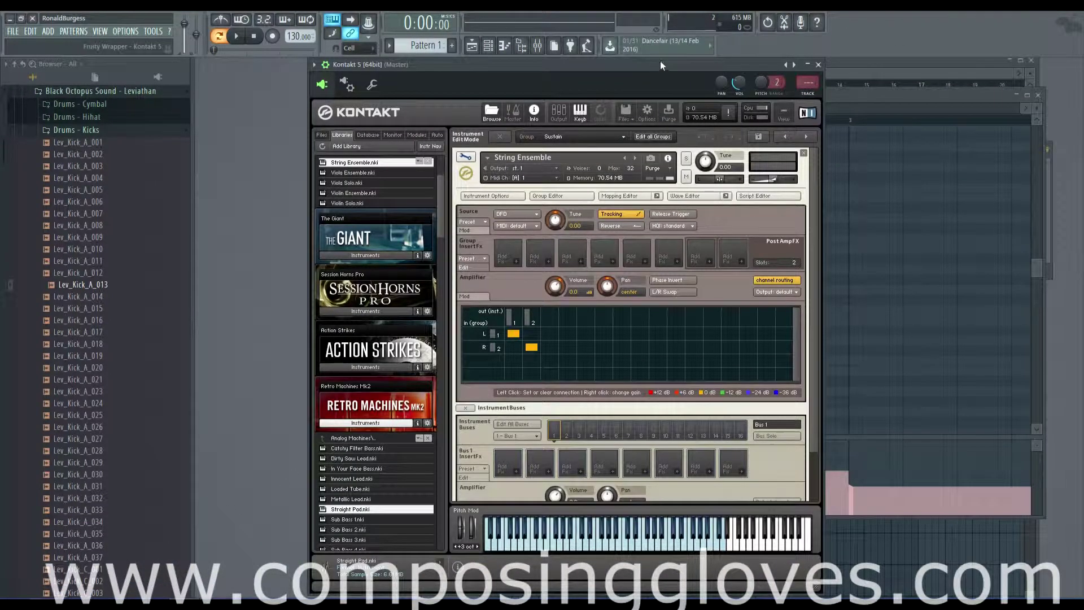
drag(662, 68, 675, 60)
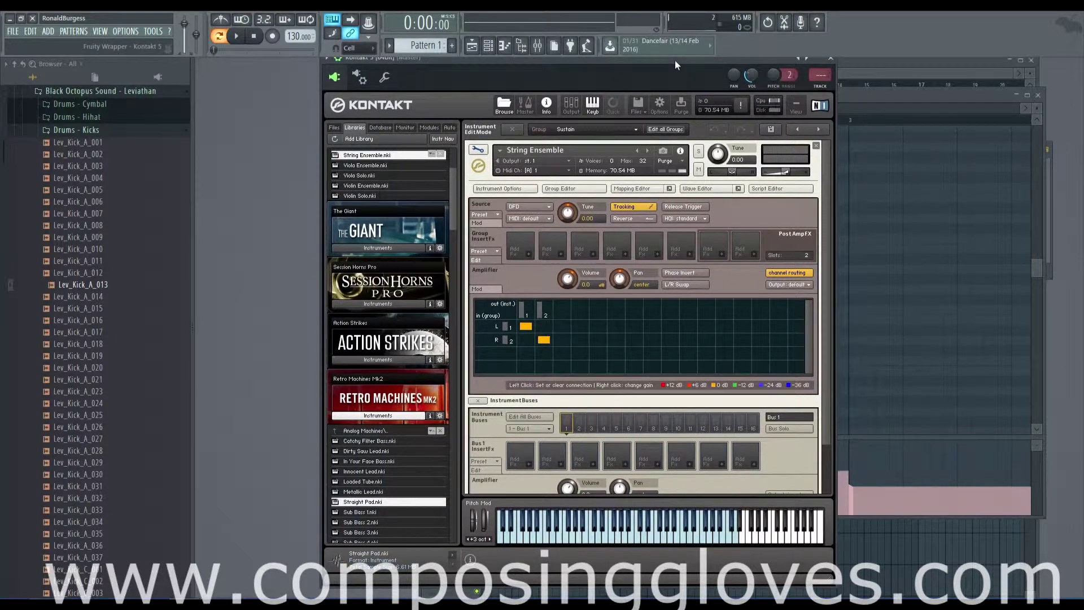
scroll(824, 203, down, 1)
scroll(821, 211, up, 1)
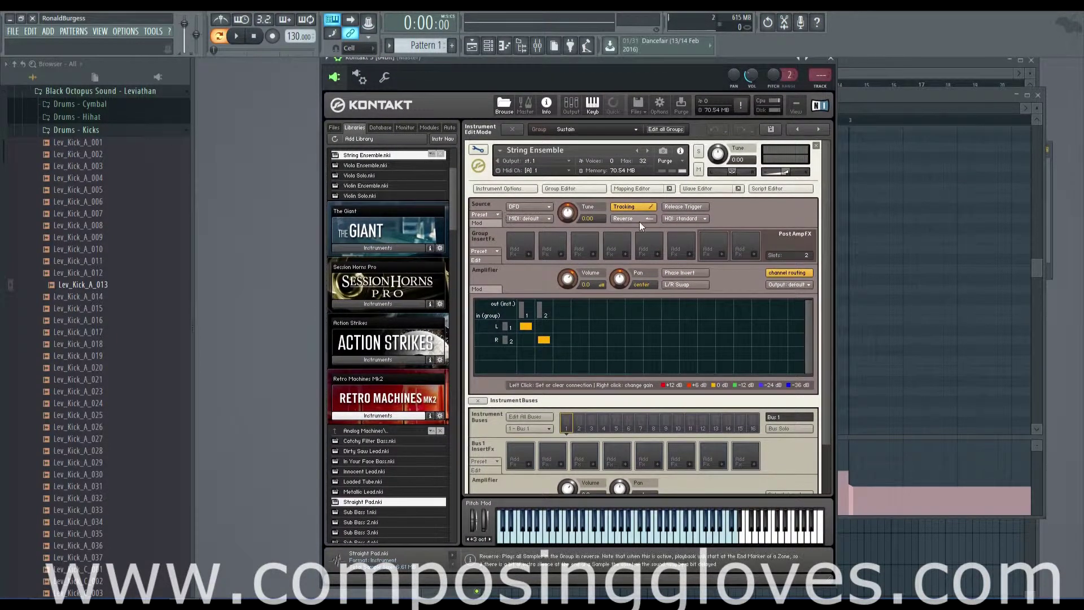
click(786, 274)
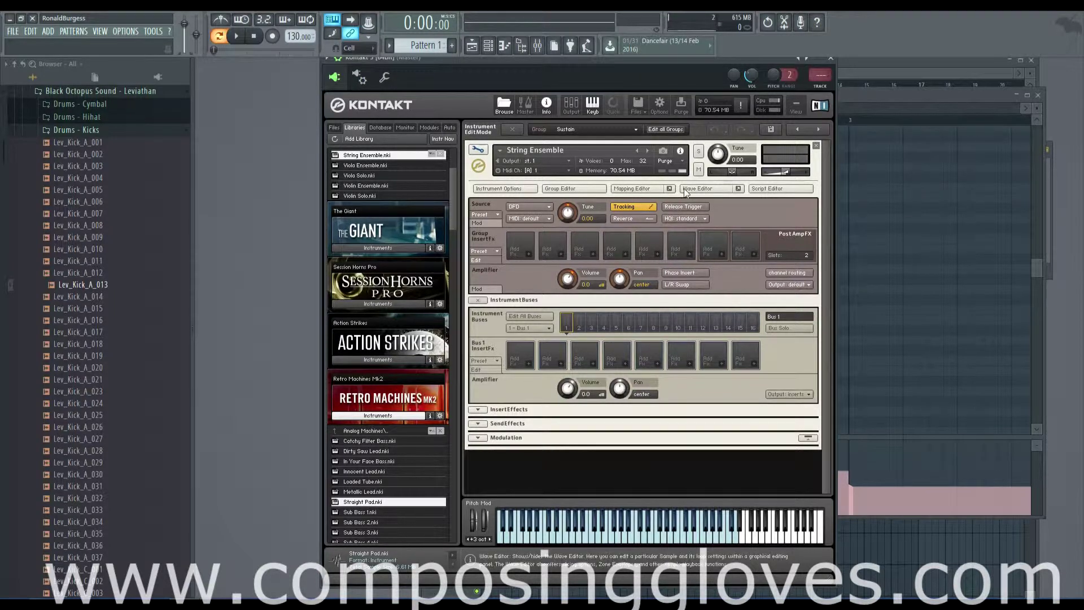
Examine the String Ensemble's Instrument Options, covering the instrument, voice handling, DFD, controller, snapshots and info pages, and close them
click(525, 191)
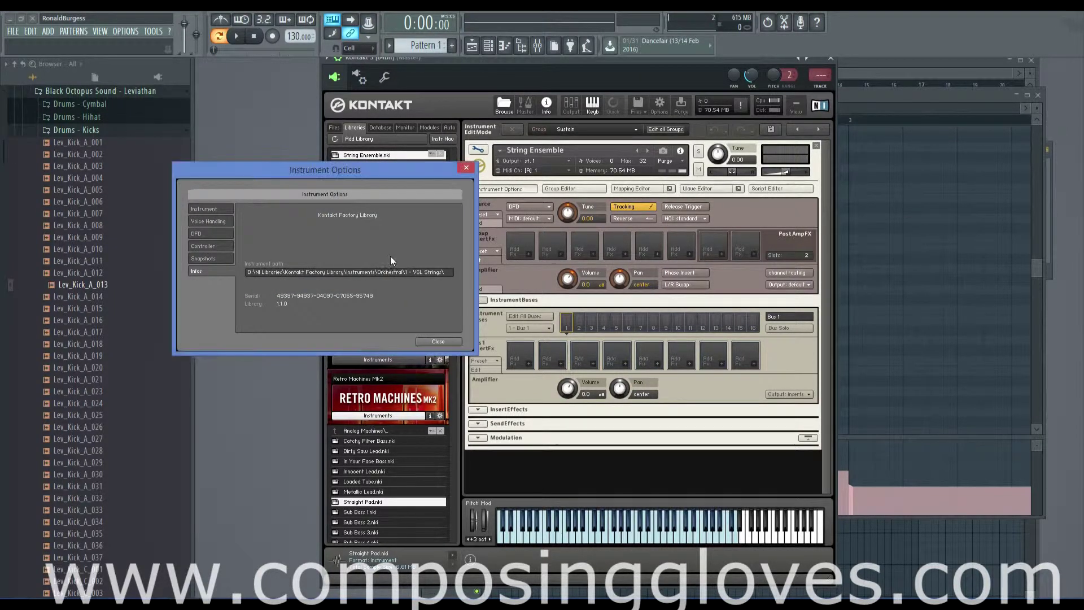
click(218, 260)
click(219, 212)
click(220, 223)
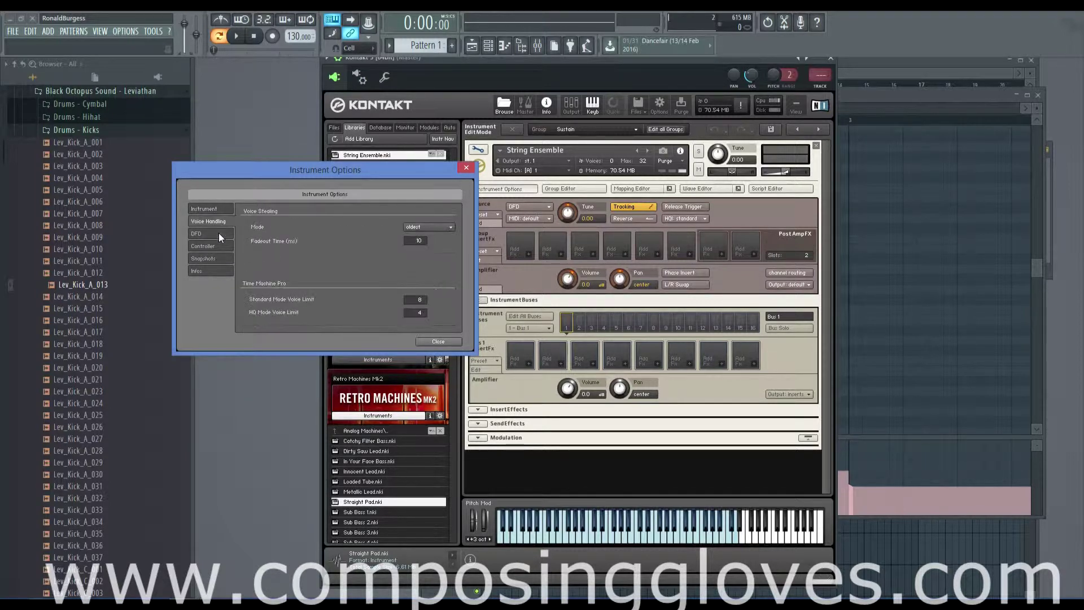
click(219, 233)
click(219, 244)
click(219, 258)
click(220, 267)
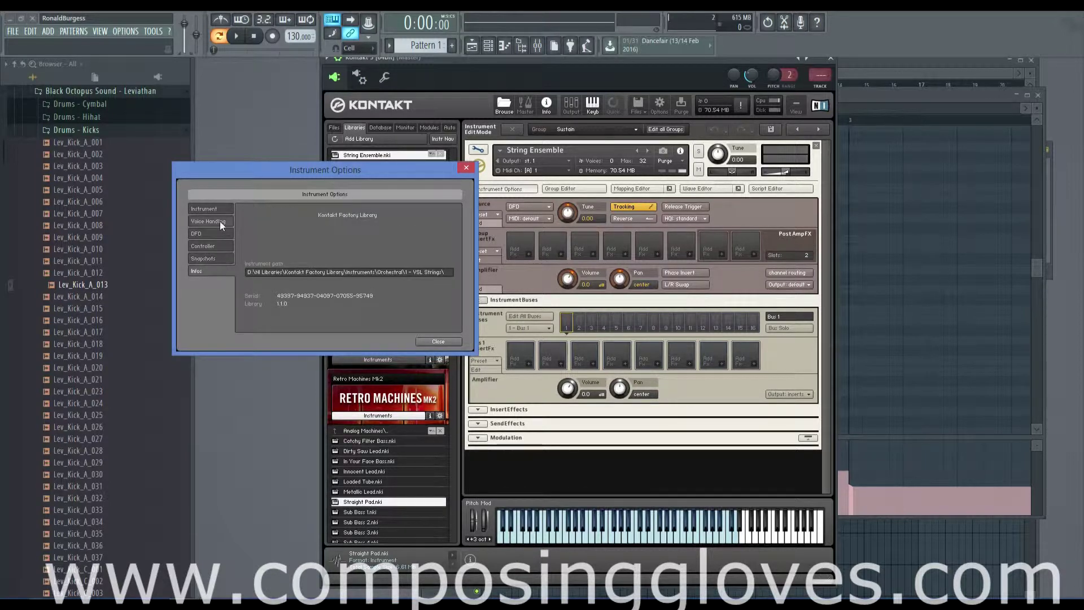
click(219, 210)
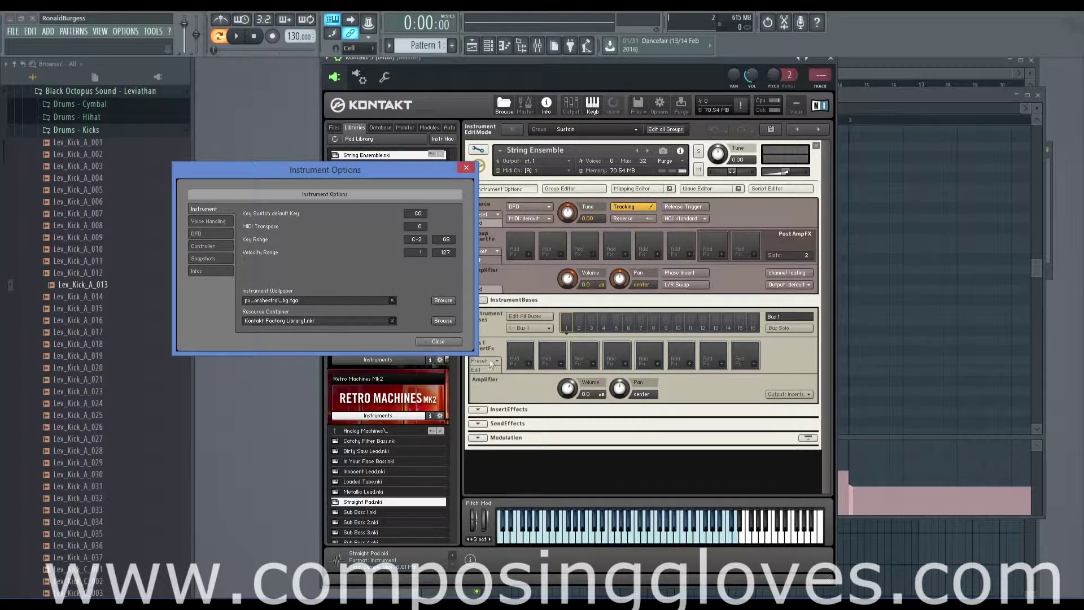
click(467, 170)
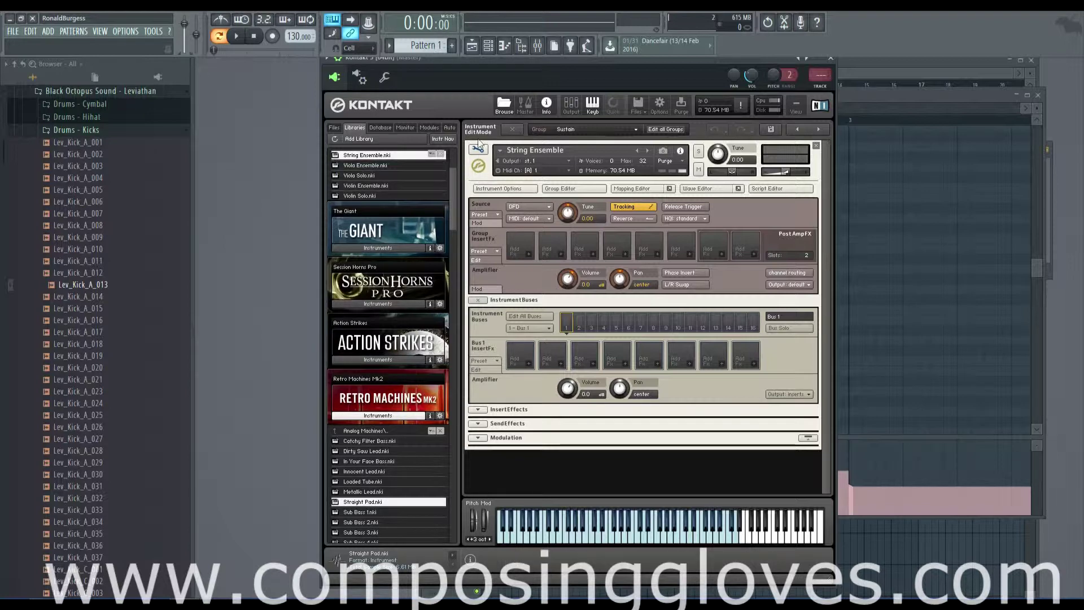
Examine the String Ensemble's Group Editor, performance view, Script Editor and Instrument Options, returning to the instrument edit view
click(582, 190)
click(576, 189)
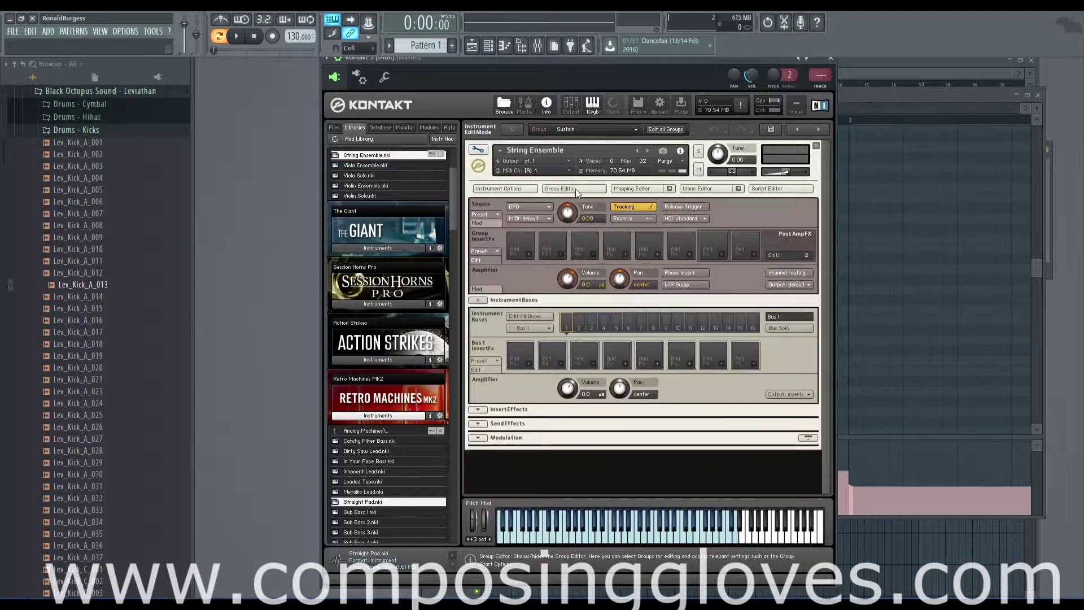
click(478, 149)
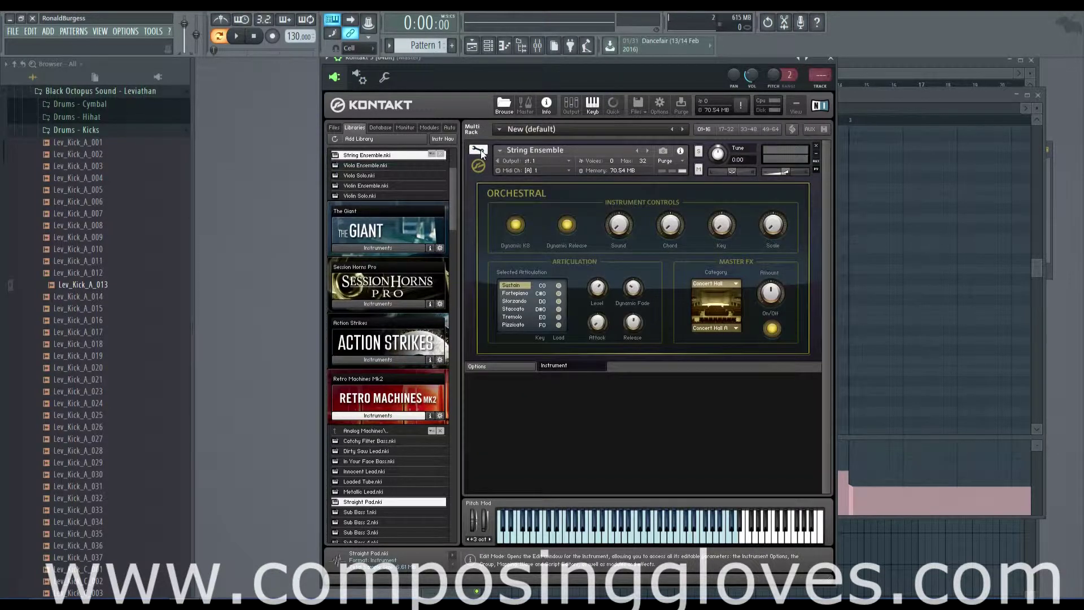
click(480, 150)
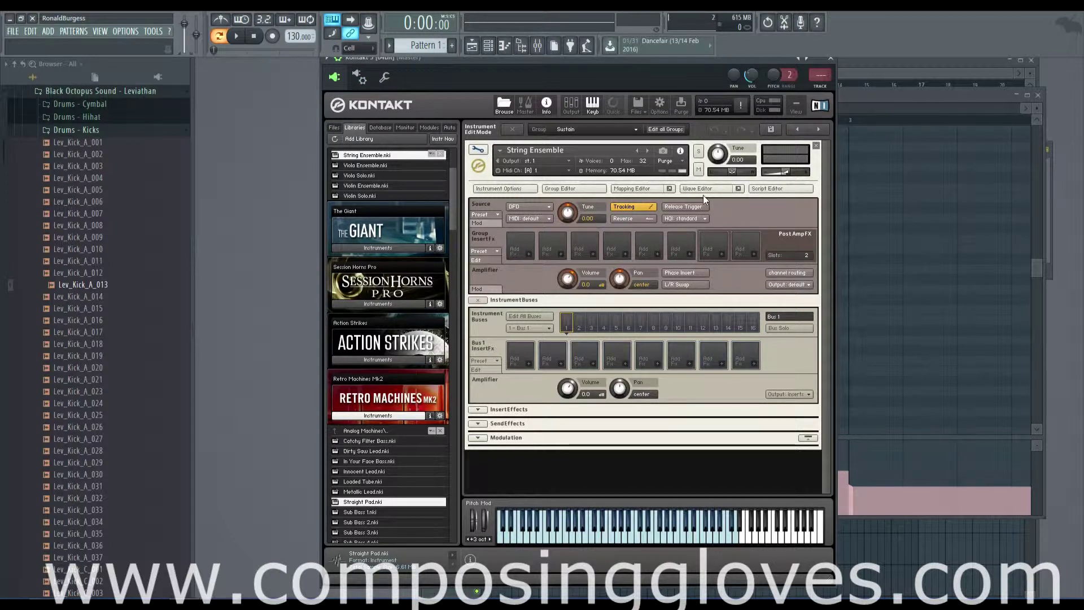
click(770, 188)
click(770, 188)
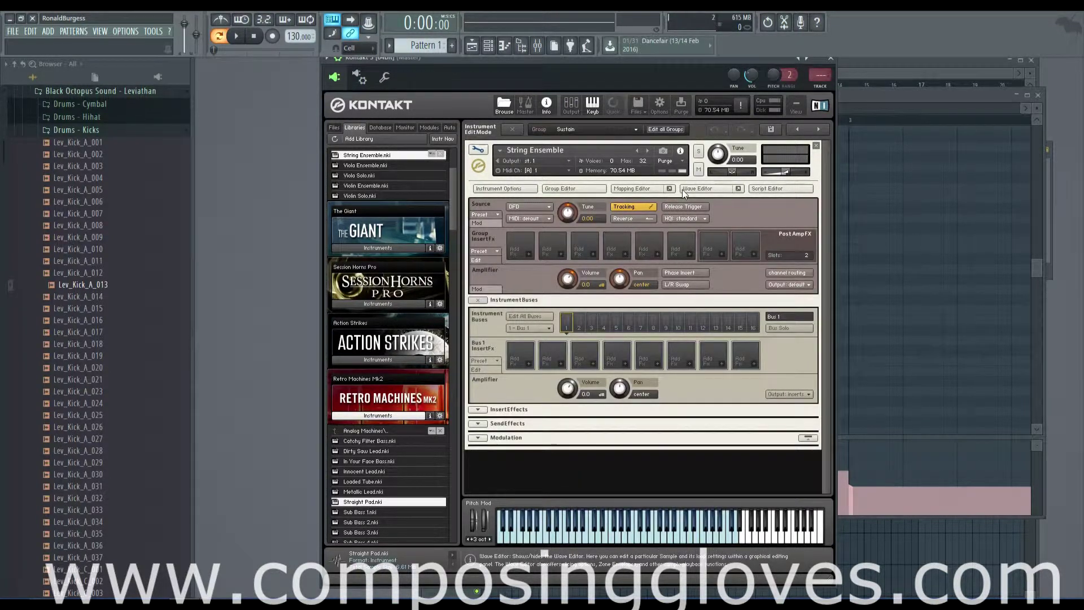
click(495, 189)
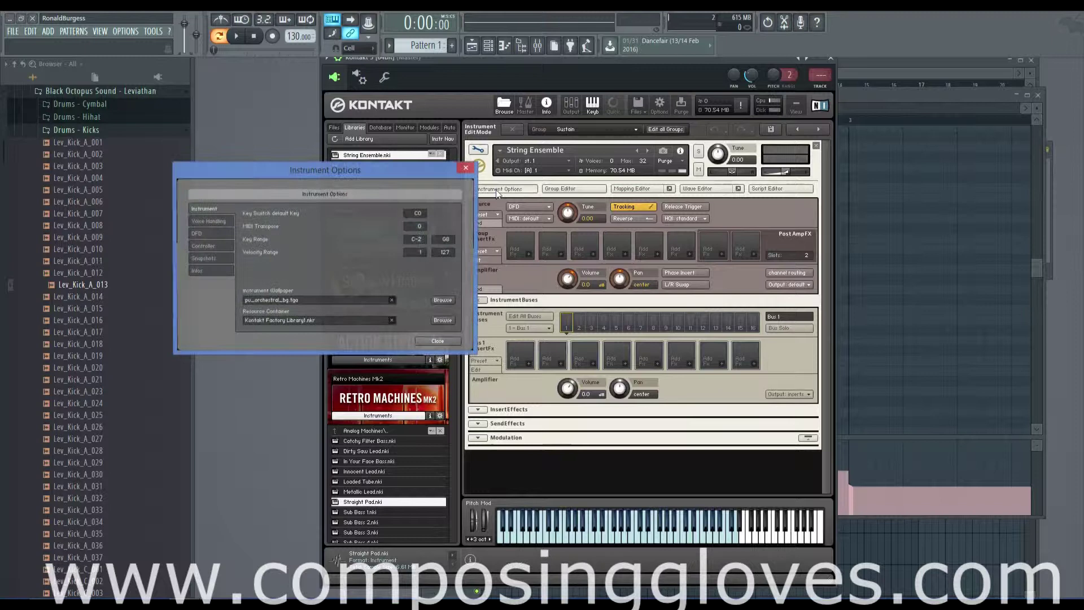
click(466, 169)
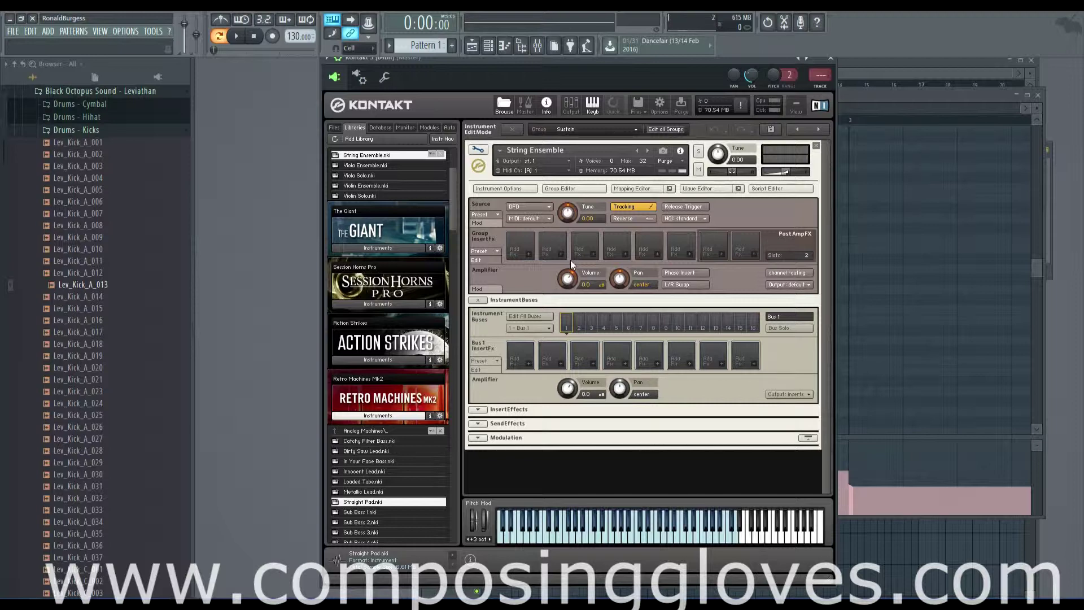
Expand the Insert Effects and Send Effects sections of the String Ensemble
click(478, 408)
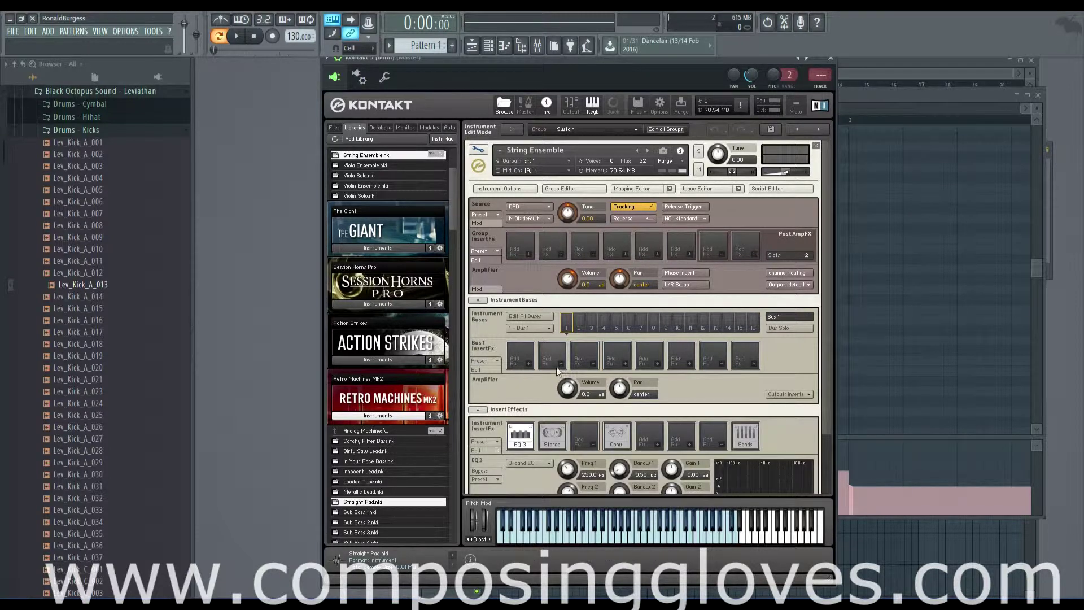
scroll(558, 369, down, 3)
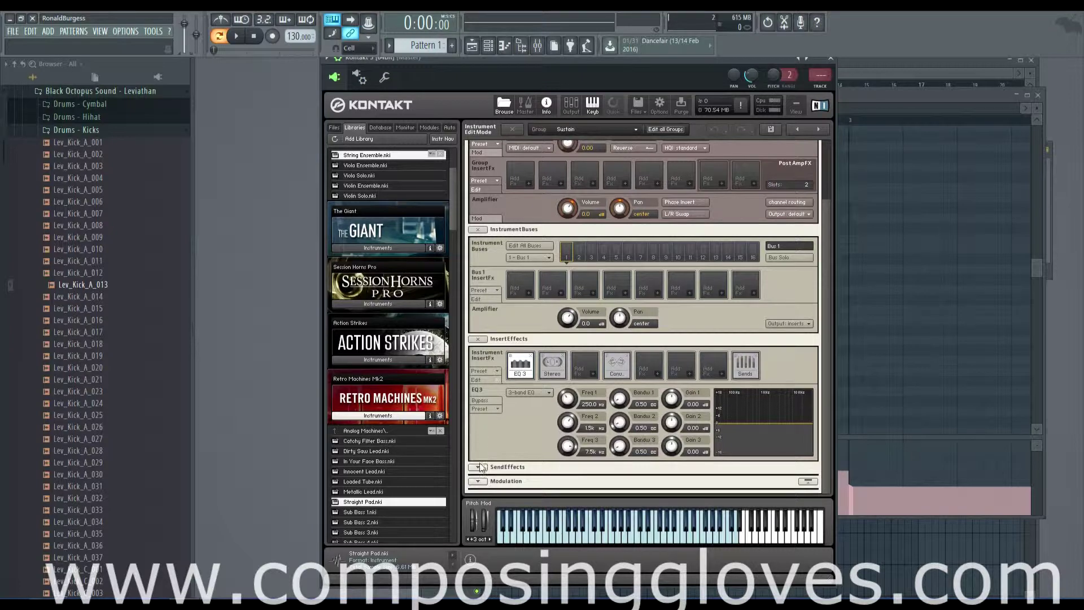
click(477, 467)
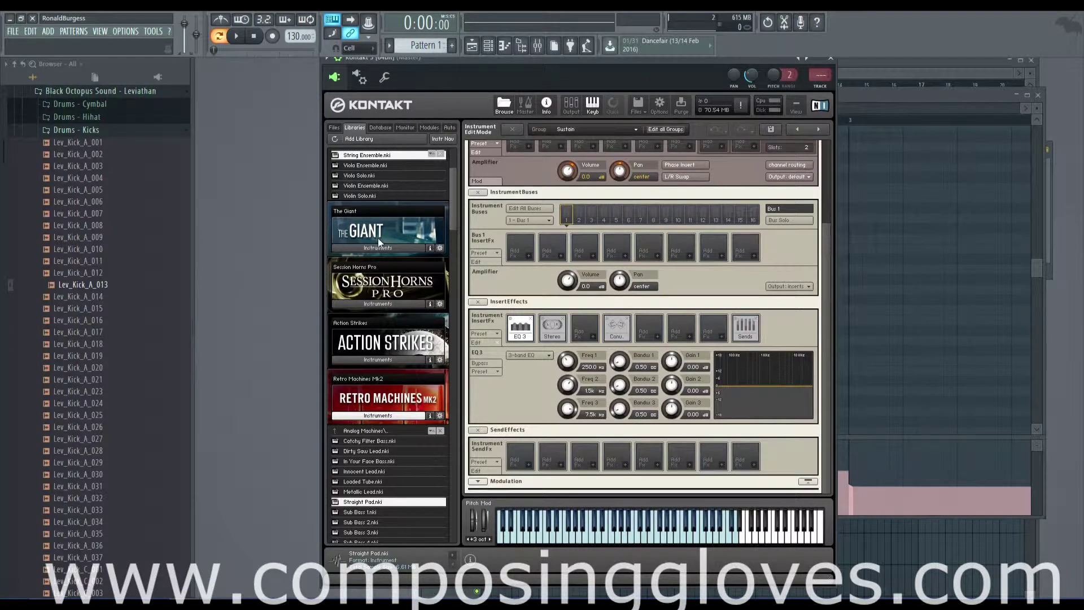
Browse Kontakt's modulator and filter modules and bring up the list of effect modules
click(429, 128)
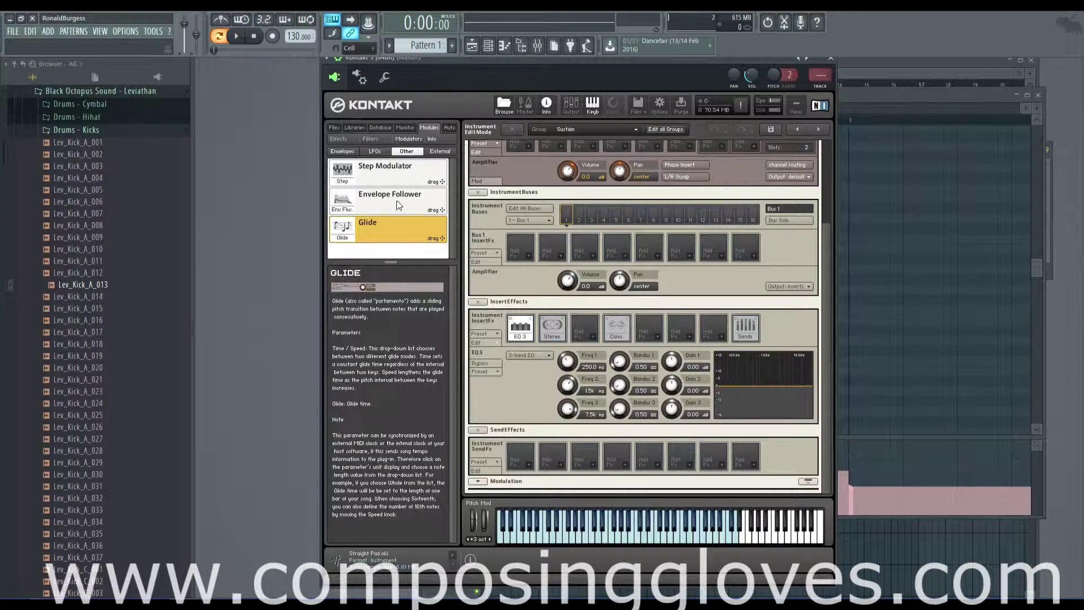
click(374, 151)
click(352, 151)
click(375, 139)
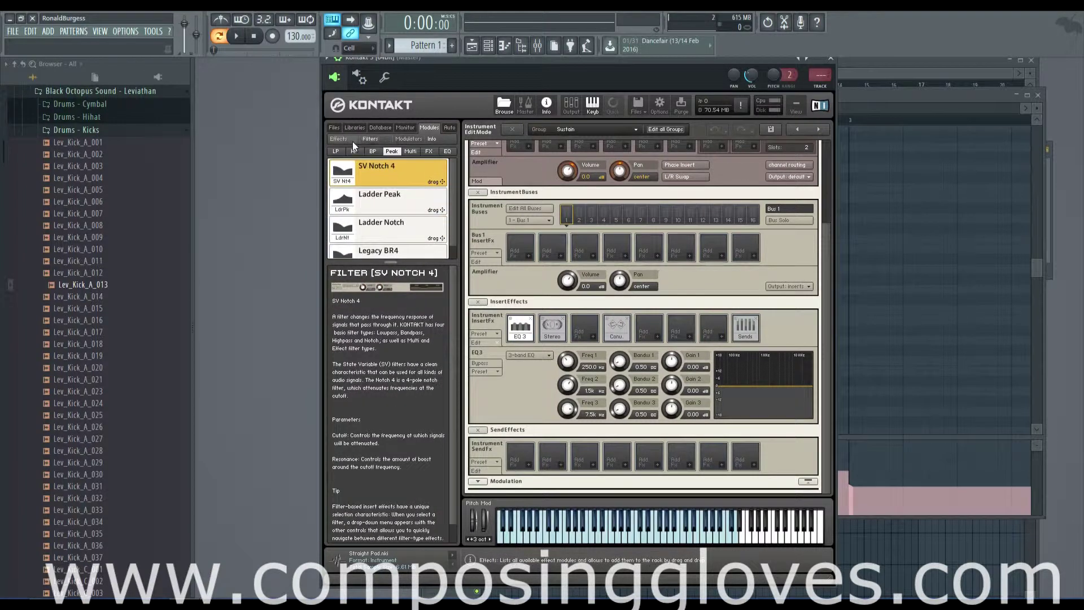
click(352, 142)
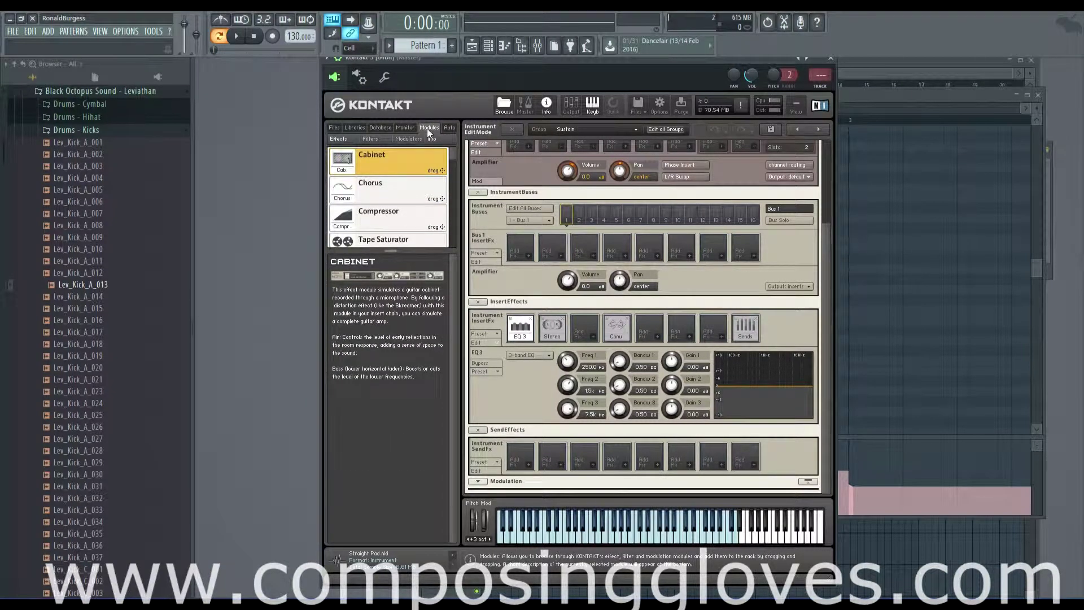
Examine the String Ensemble's zone layout in the Mapping Editor and its articulations in the Group Editor, and hide both editors
scroll(618, 267, up, 5)
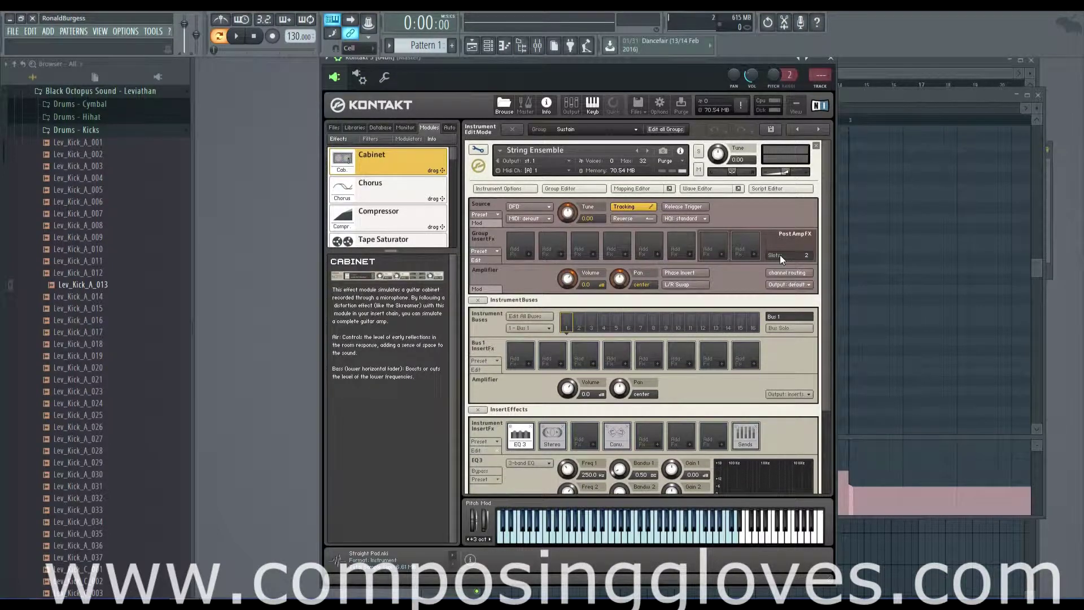
click(633, 188)
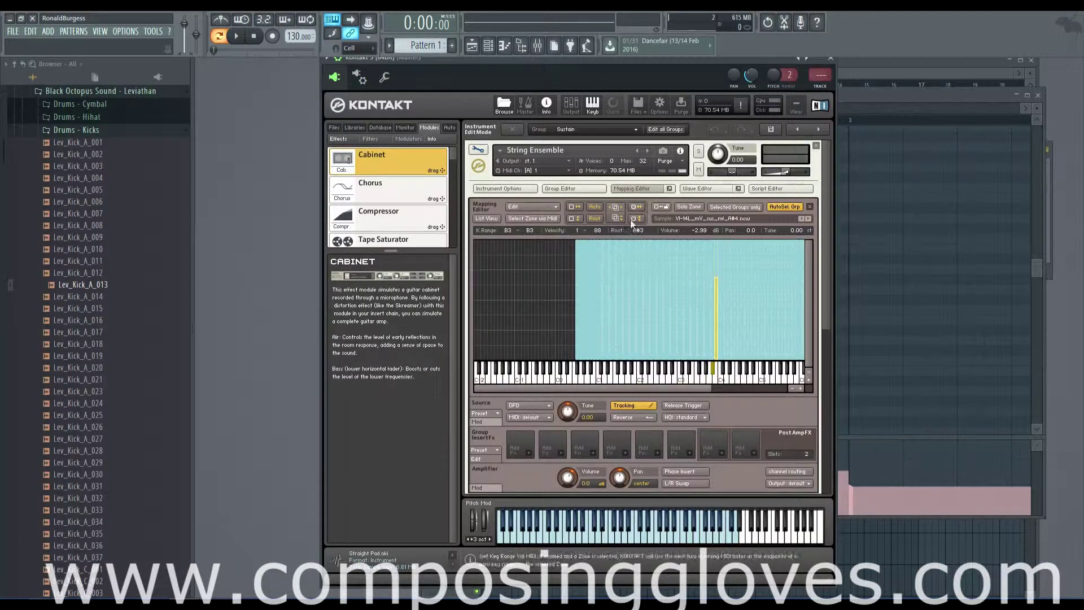
click(581, 187)
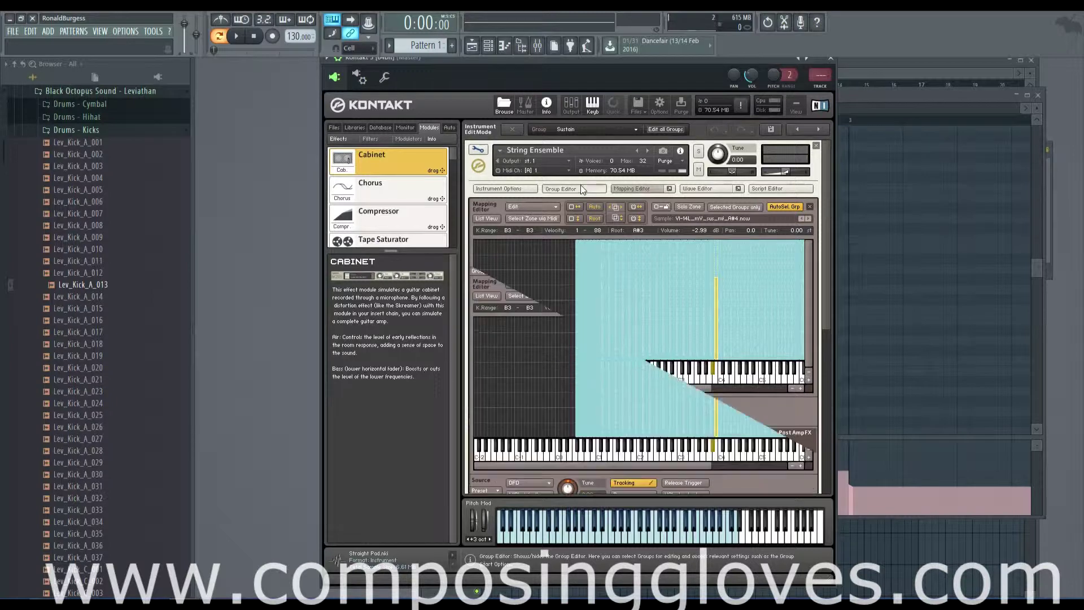
click(568, 189)
click(636, 191)
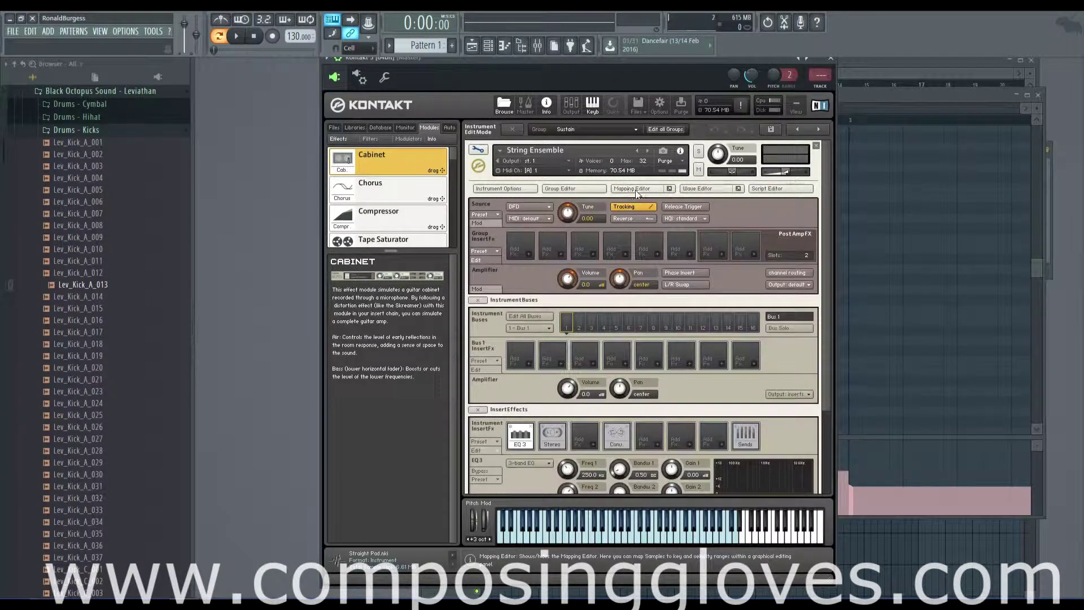
click(636, 190)
click(635, 190)
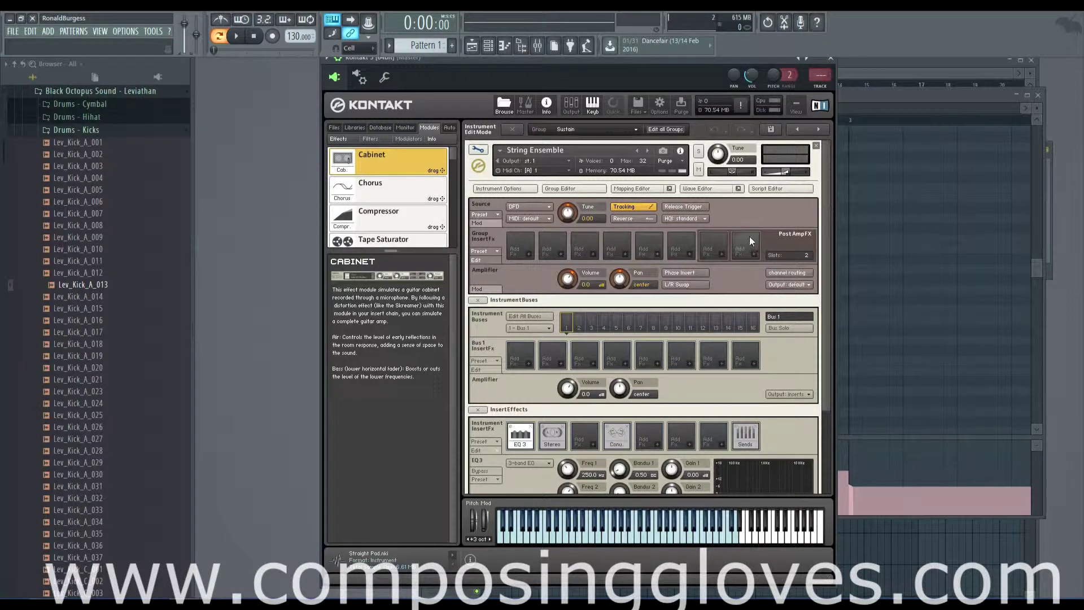
click(583, 189)
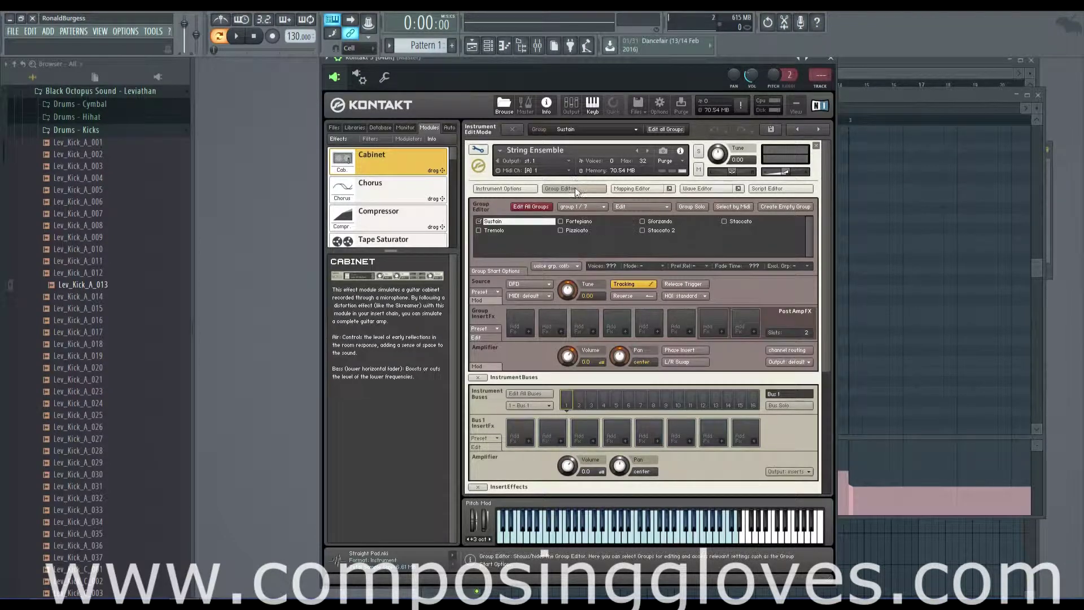
click(575, 188)
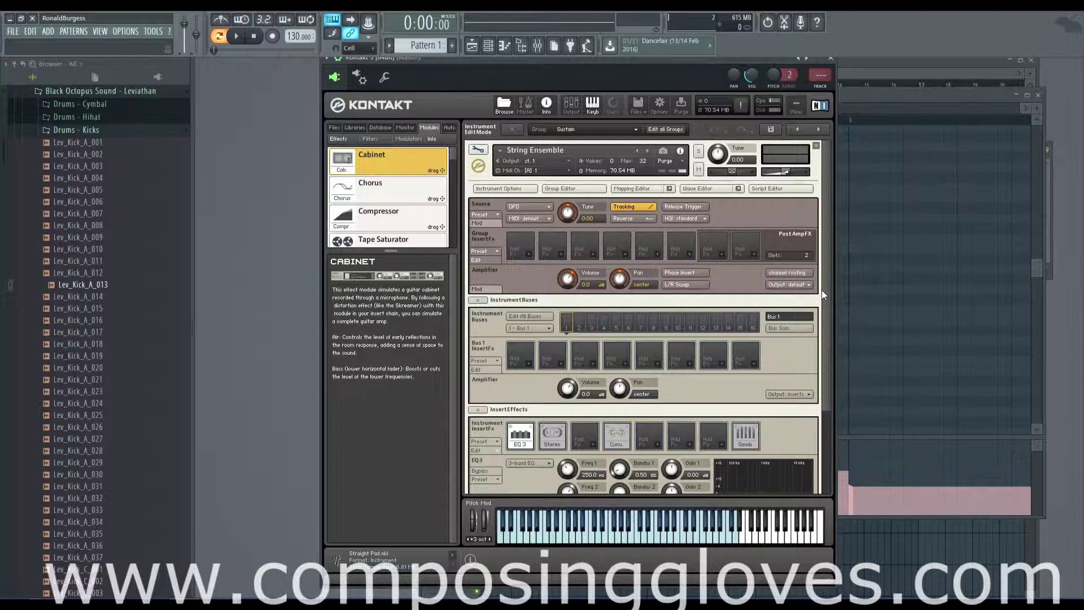
Add a Send Levels effect to the sixth Group Insert FX slot
click(689, 255)
mouse_move(701, 288)
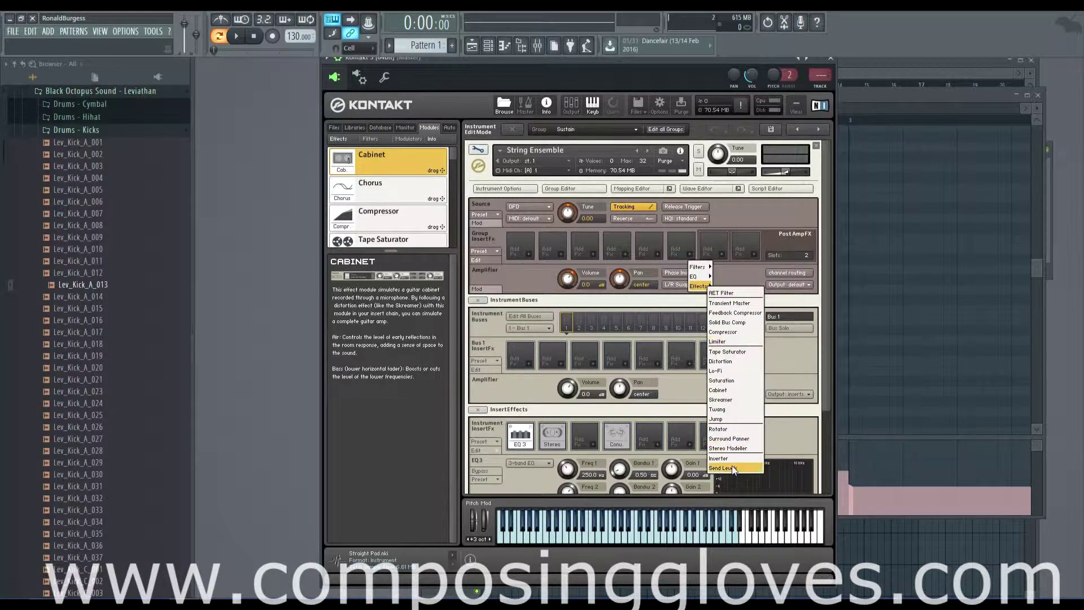
click(733, 468)
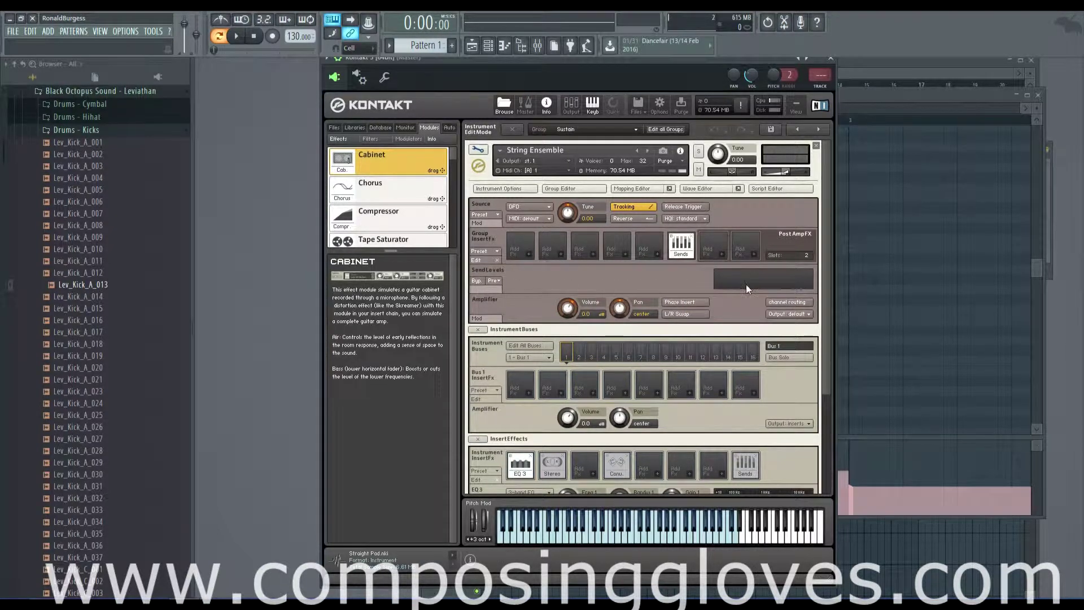
Examine the effects available for the first Group Insert FX slot and the first Instrument Send FX slot without adding any
click(525, 253)
mouse_move(538, 276)
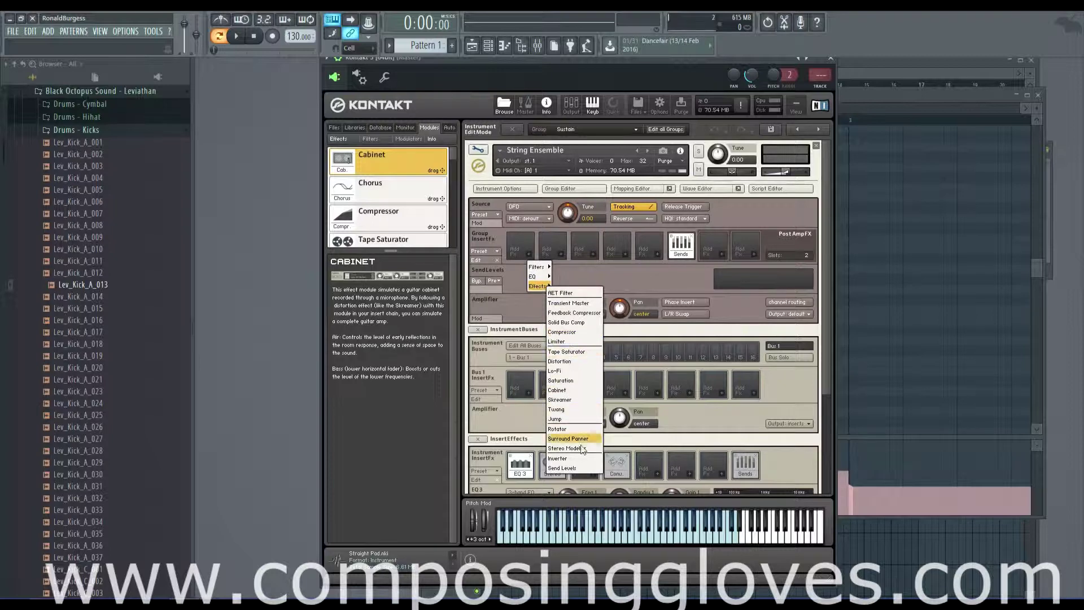
click(512, 251)
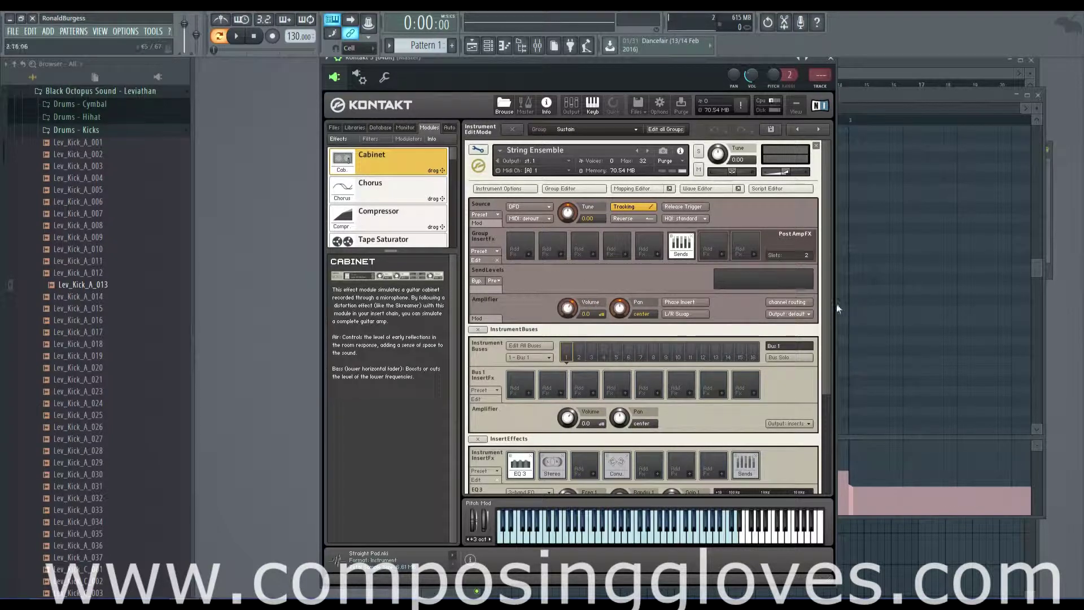
scroll(828, 328, down, 4)
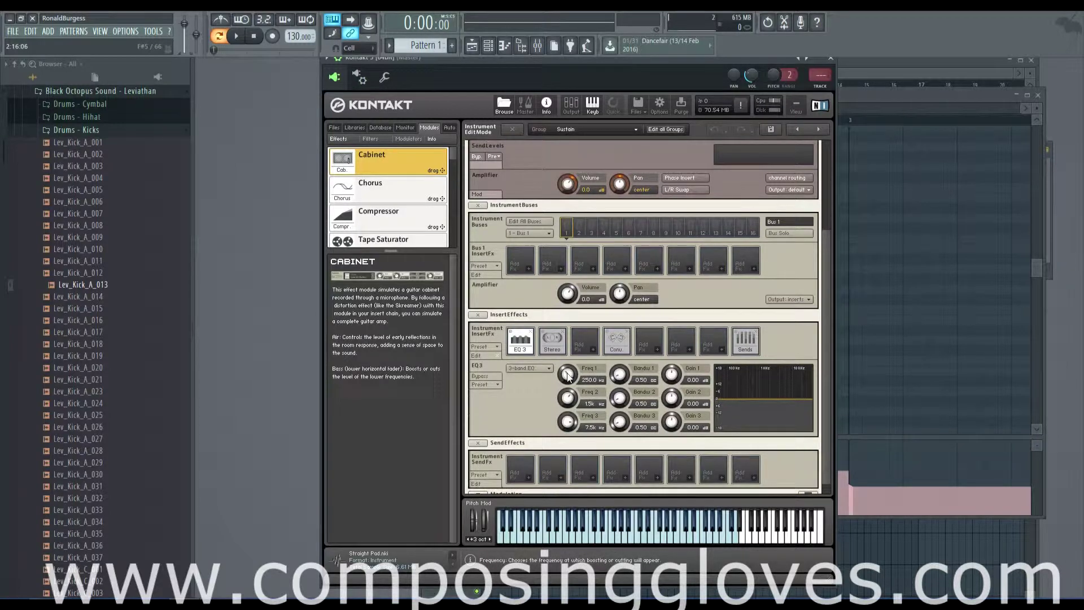
scroll(549, 396, down, 1)
click(528, 464)
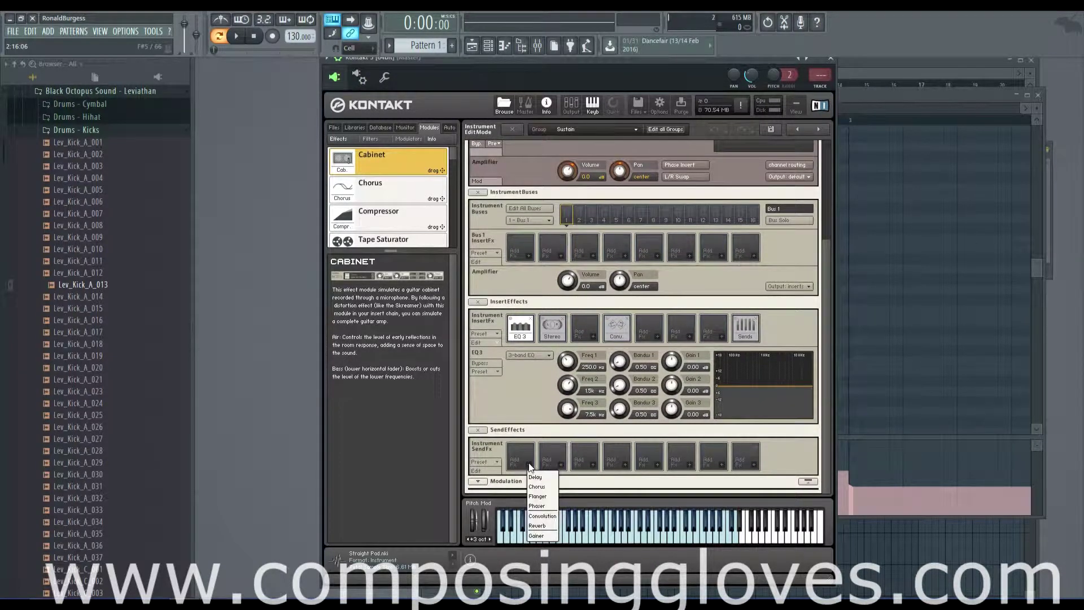
click(533, 455)
scroll(827, 454, up, 5)
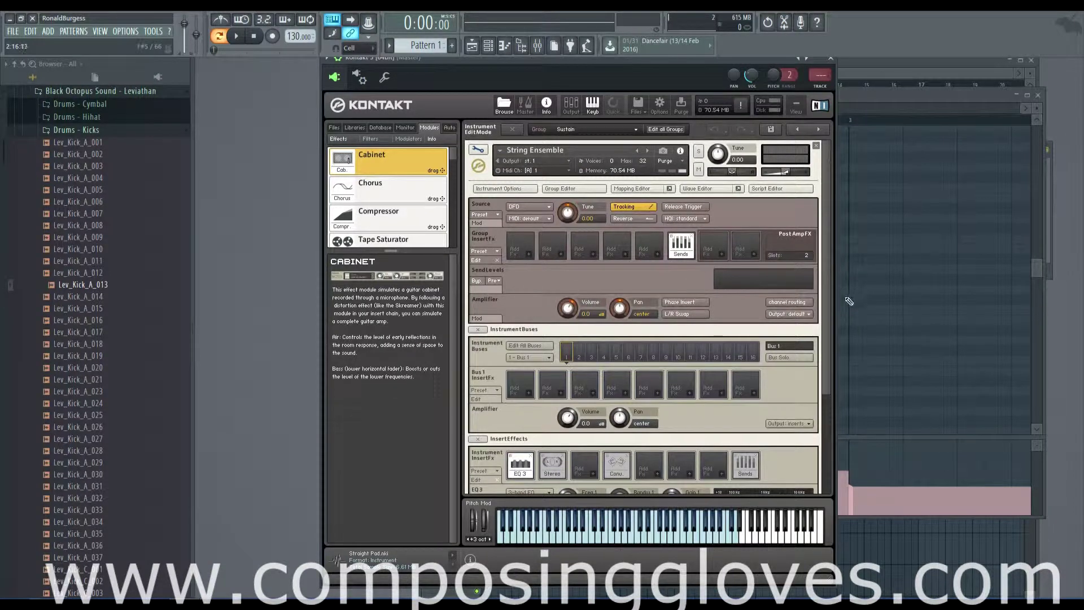
Look over the instrument's bus, insert and send effect sections, and display Bus 4 in the Instrument Buses
scroll(821, 446, down, 5)
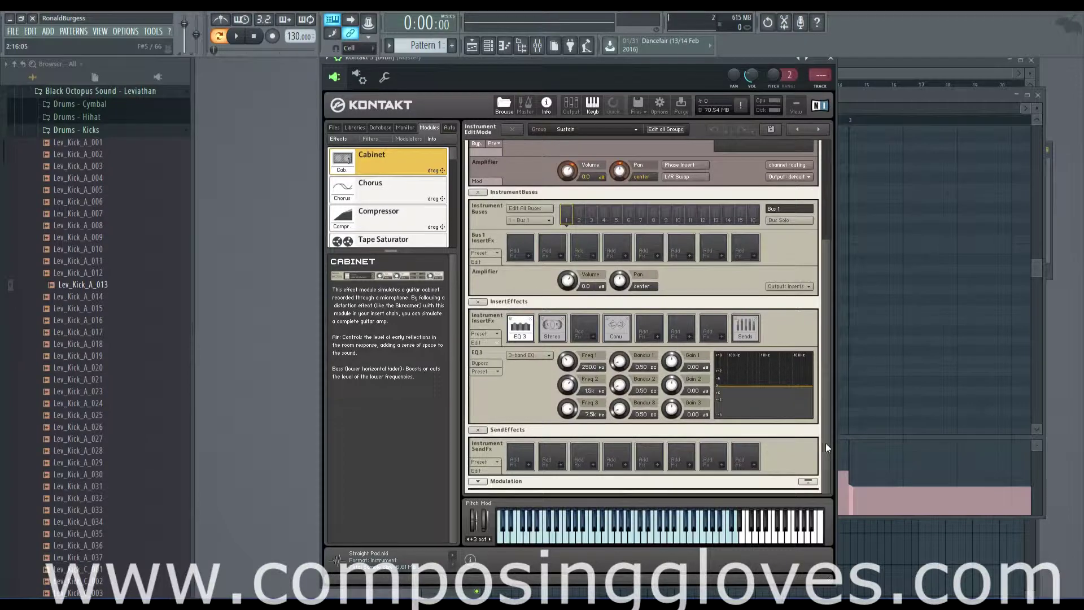
scroll(826, 441, up, 5)
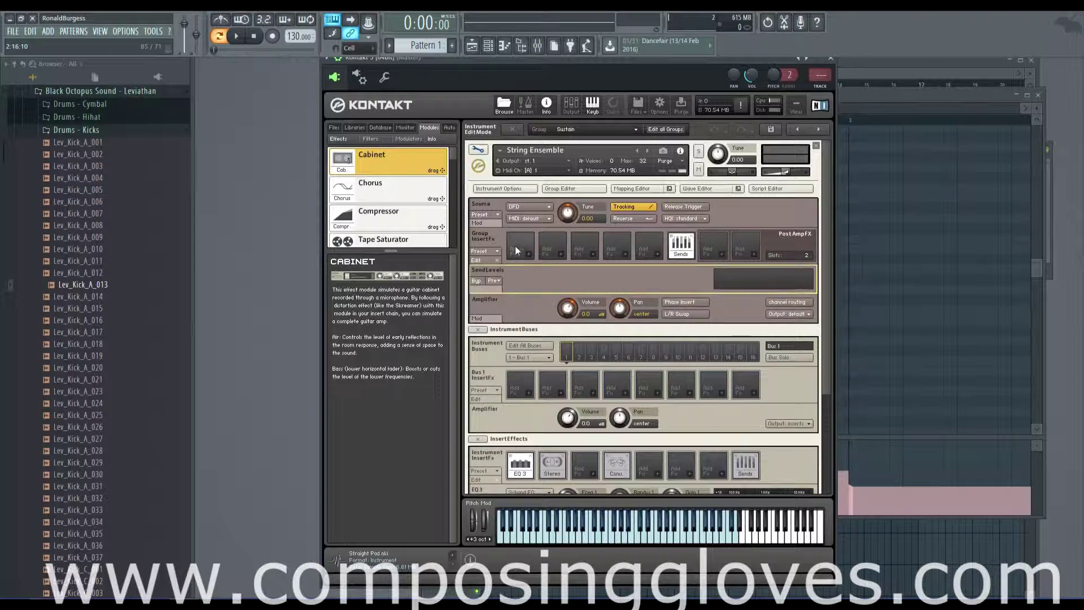
drag(823, 308, 824, 360)
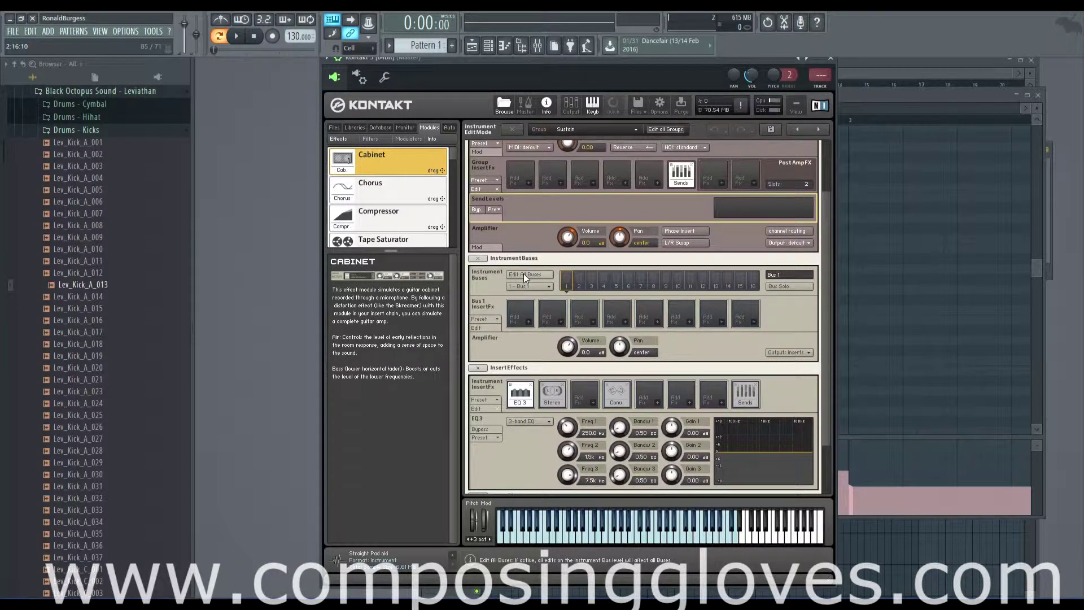
scroll(523, 274, up, 1)
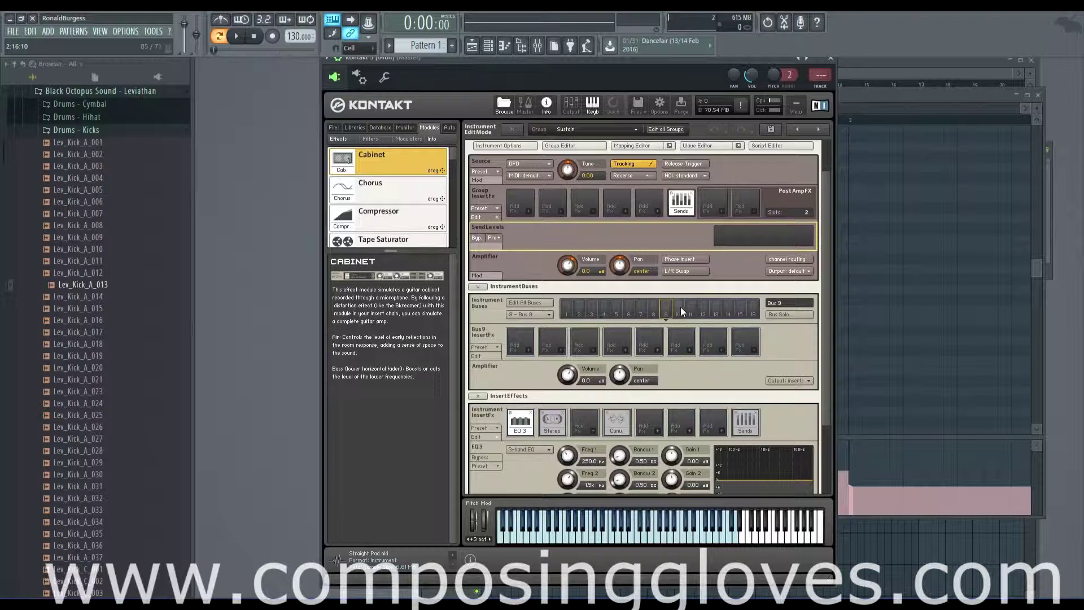
click(597, 308)
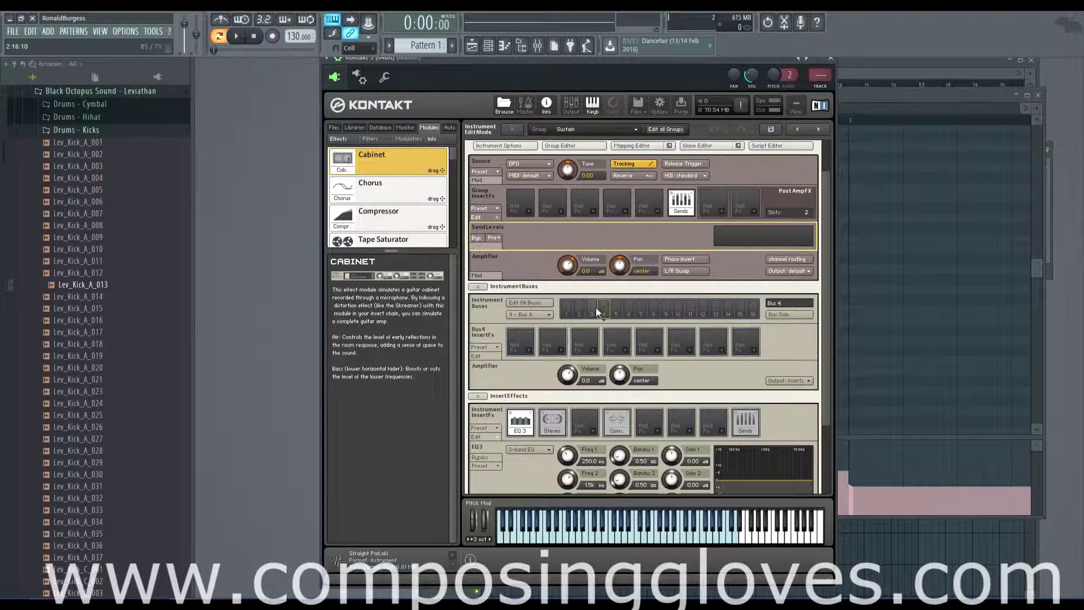
click(567, 309)
click(603, 307)
Browse the factory preset categories for the Bus 4 Insert FX chain without loading a preset
click(484, 346)
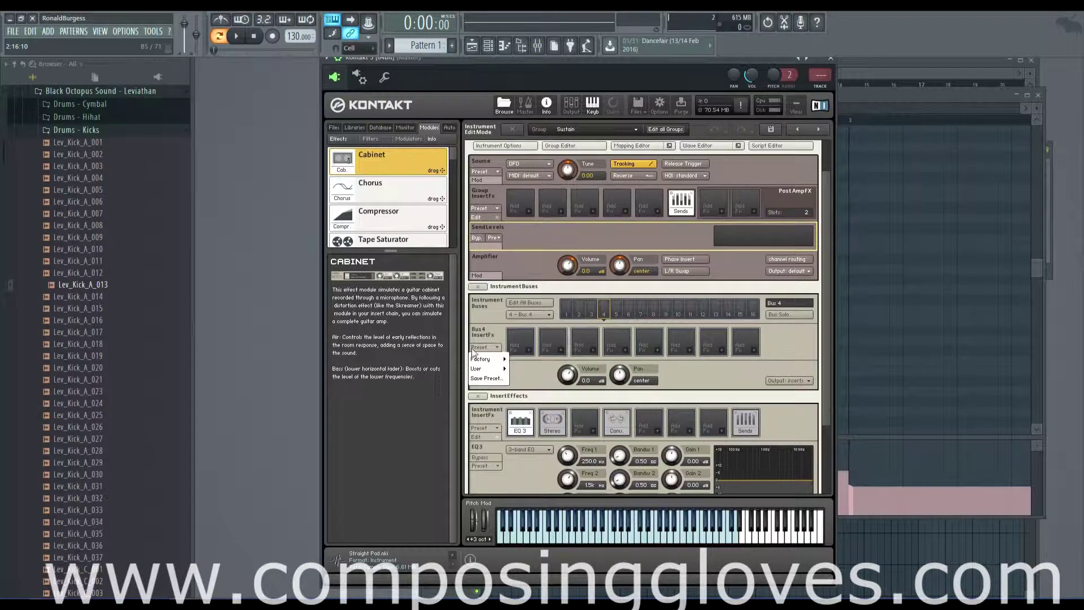
mouse_move(480, 360)
mouse_move(531, 381)
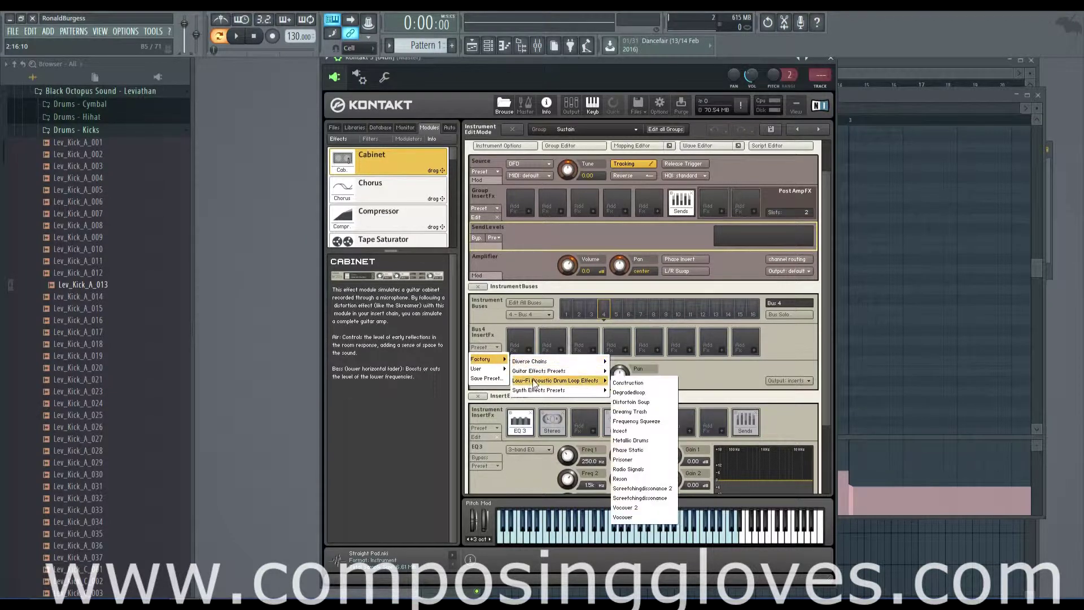
click(489, 326)
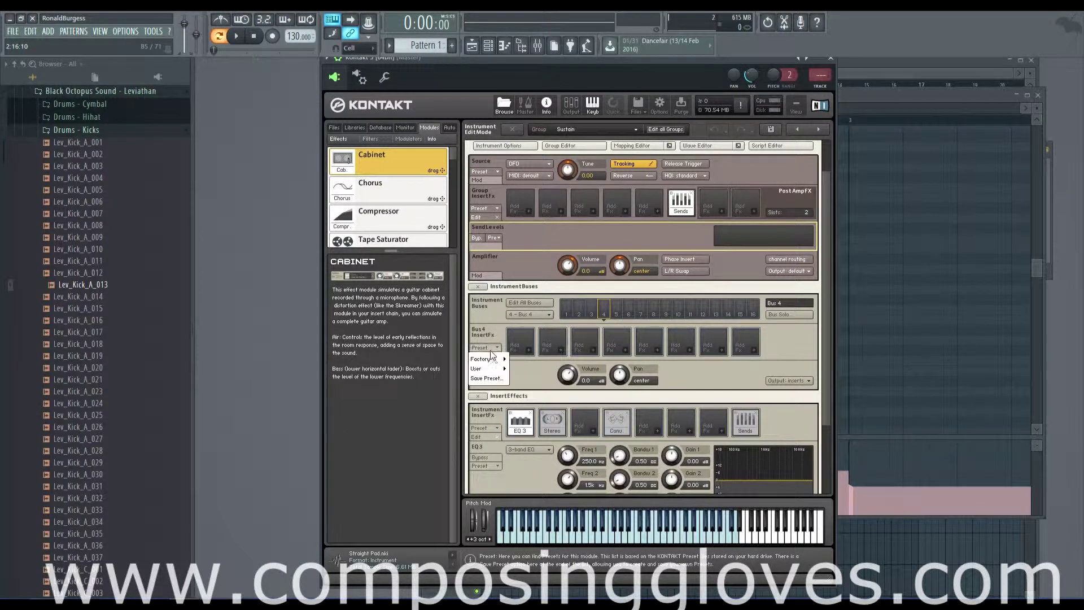
click(487, 347)
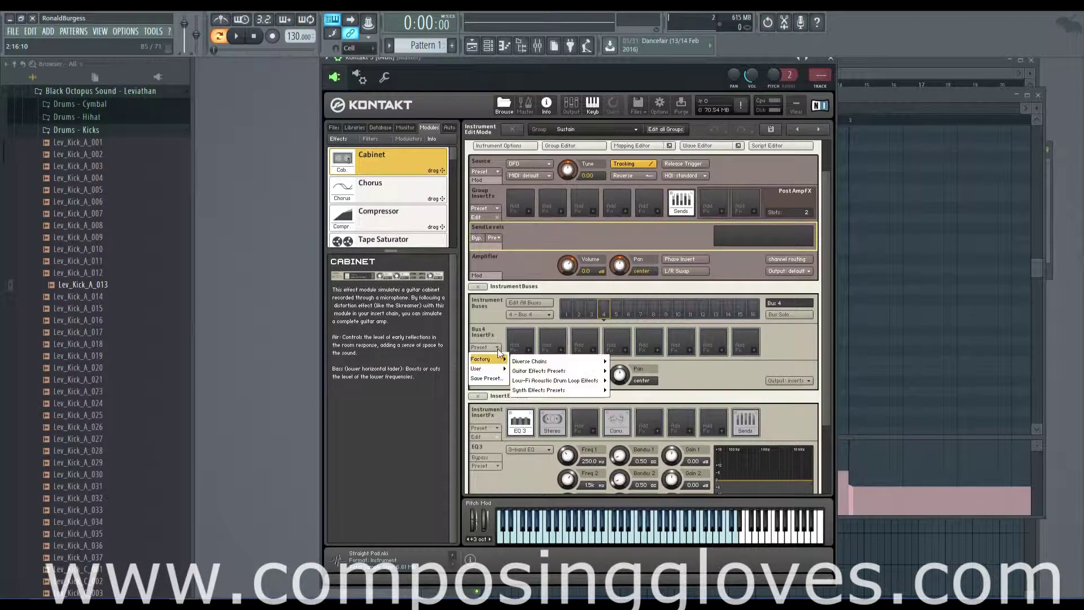
click(489, 340)
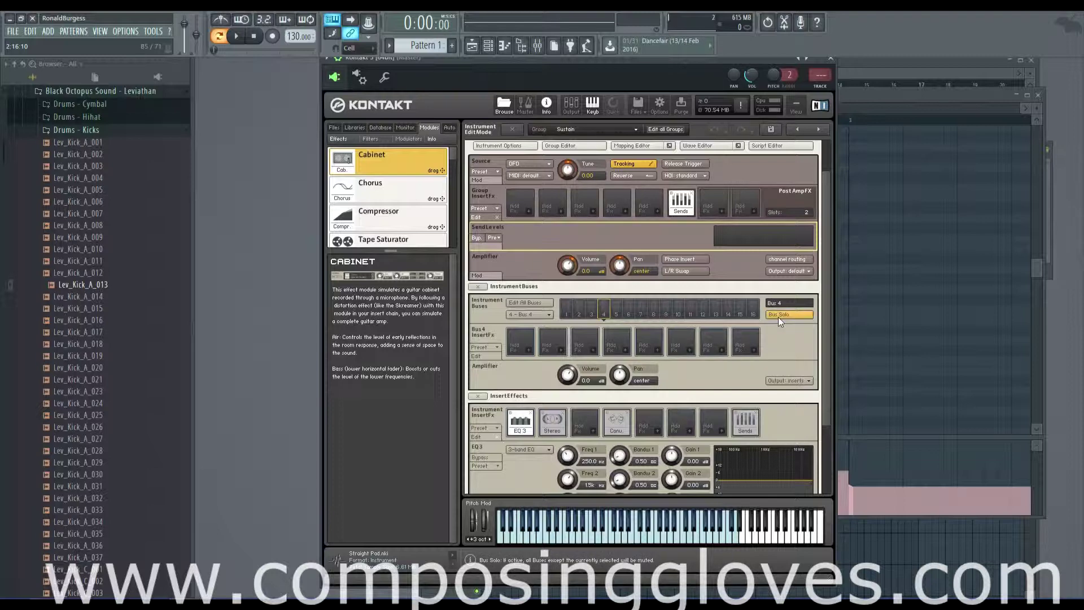
Try the Edit All Buses option on the Instrument Buses, switch it off and display Bus 1
click(539, 304)
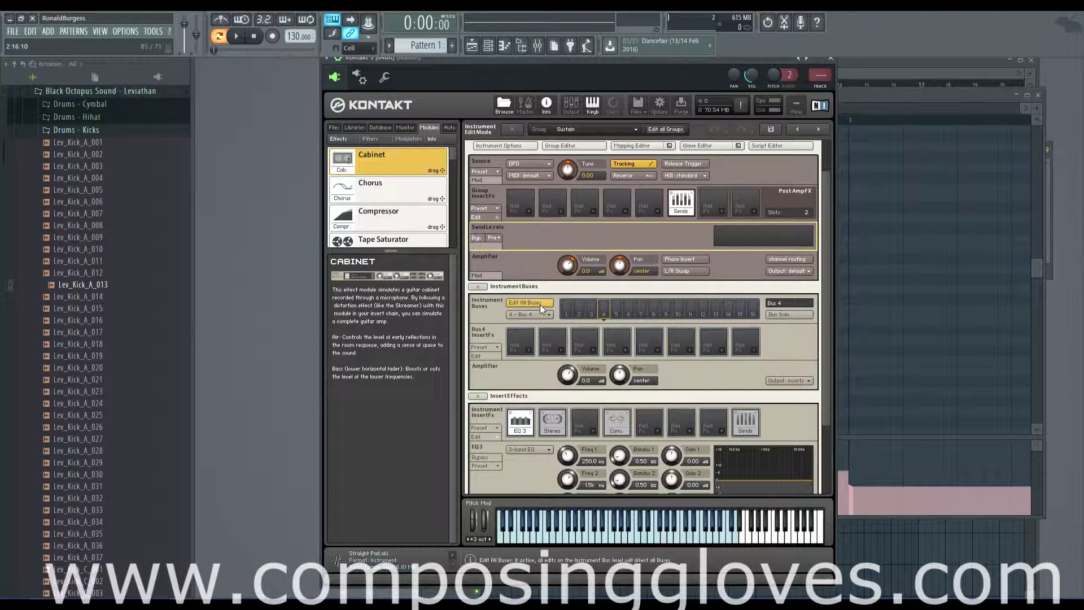
click(543, 314)
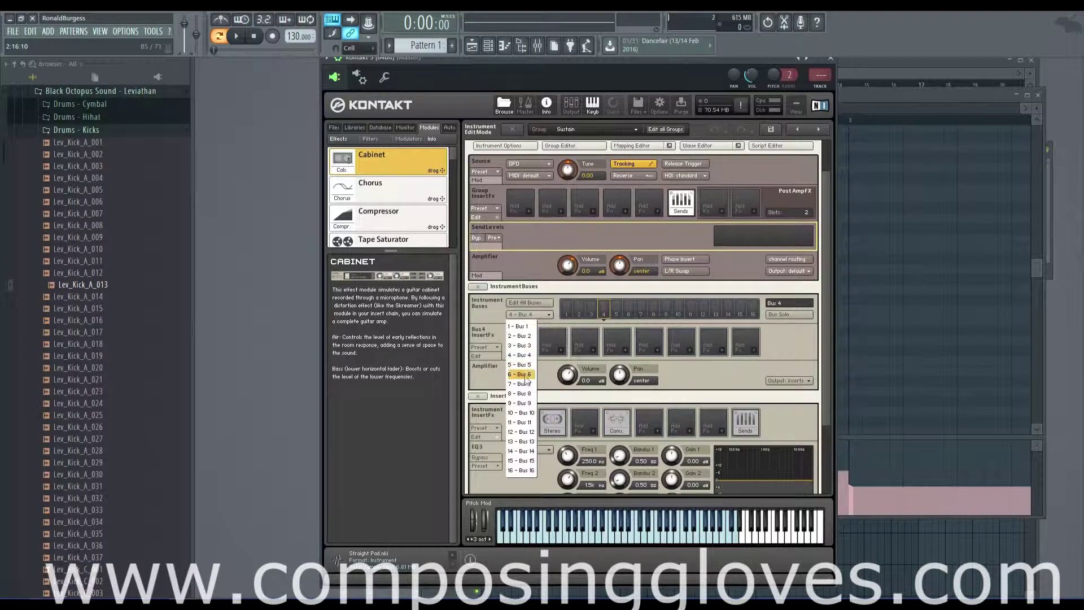
click(525, 381)
click(568, 311)
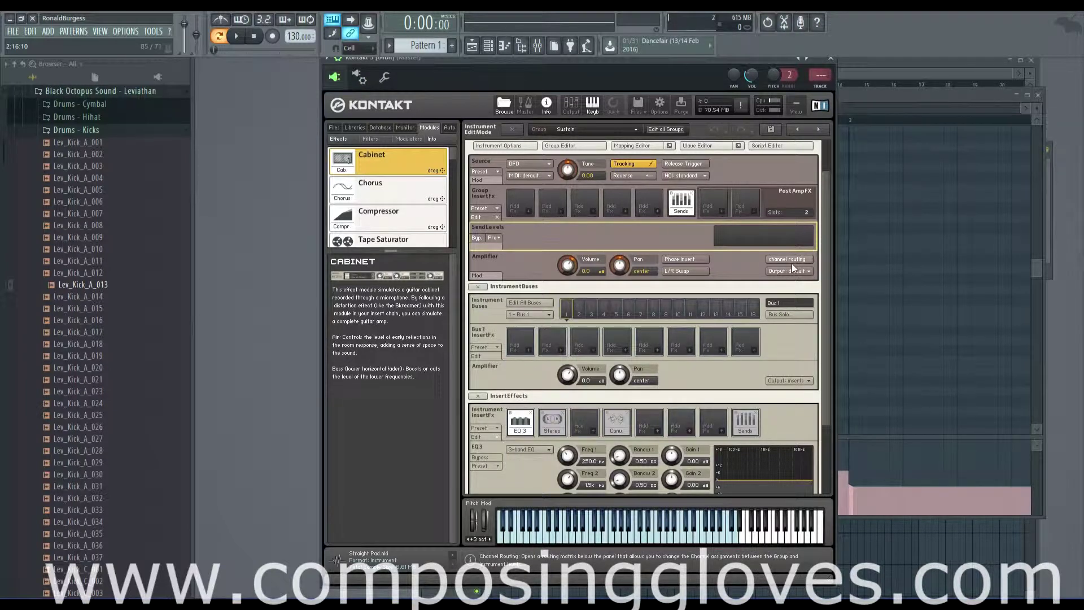
Make Fortepiano the edited group in the Group Editor and hide the editor
scroll(793, 268, up, 2)
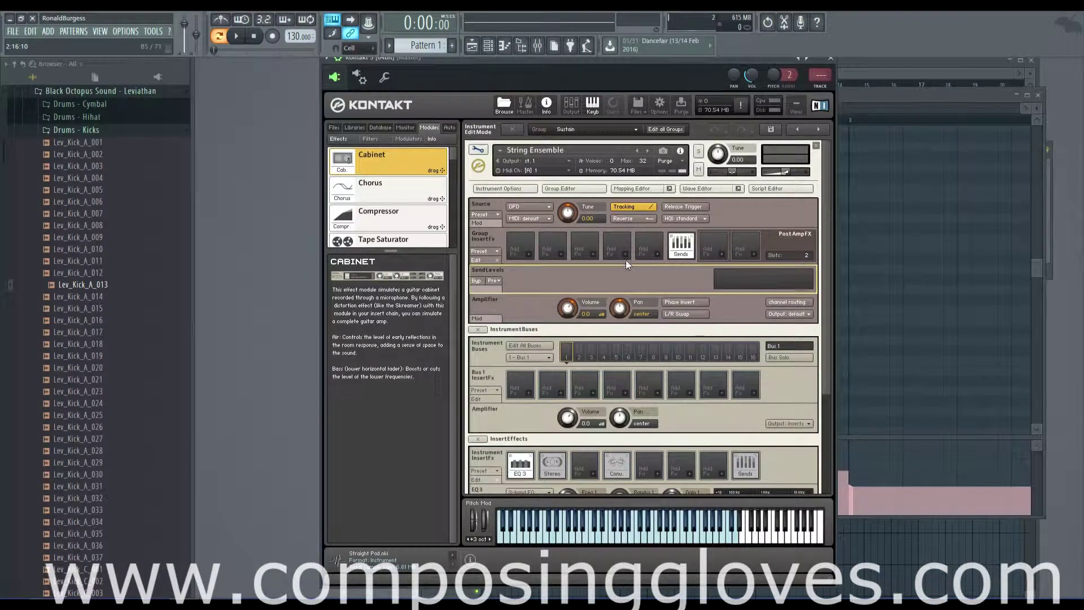
click(571, 190)
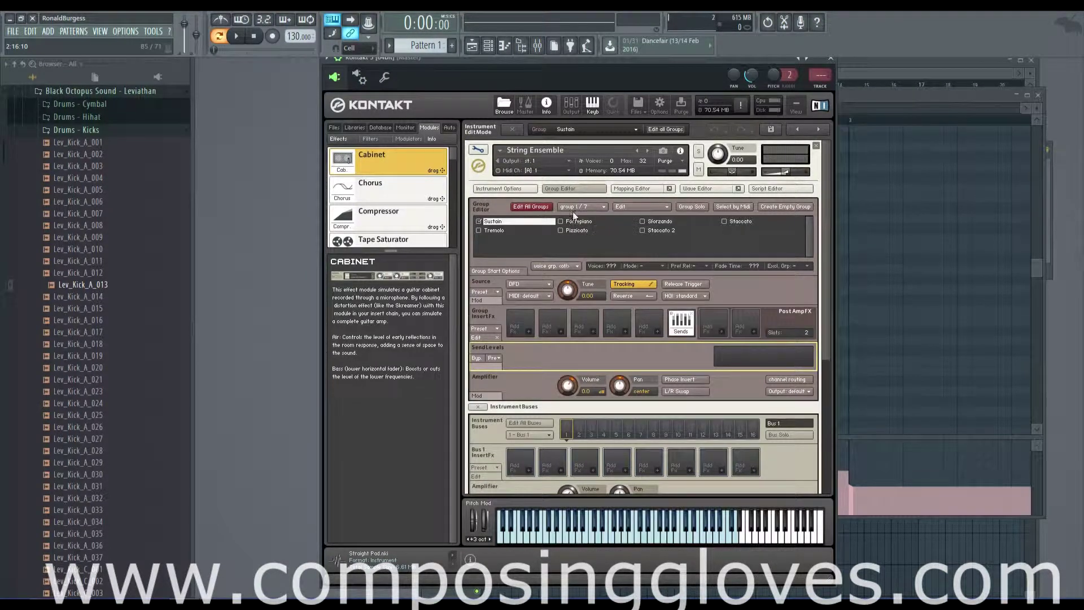
click(575, 189)
scroll(570, 271, down, 2)
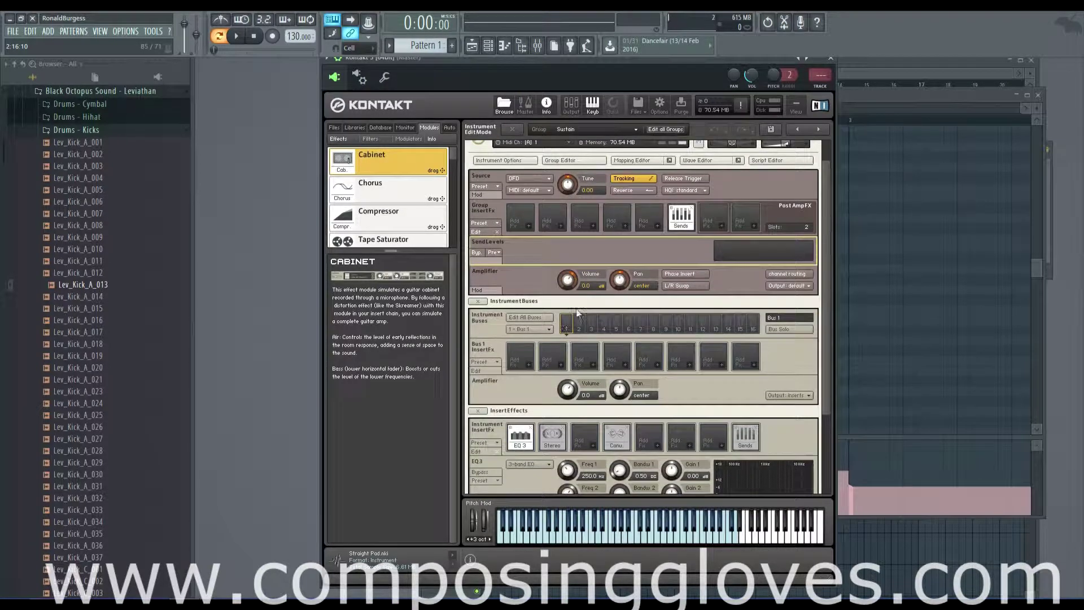
scroll(603, 204, up, 2)
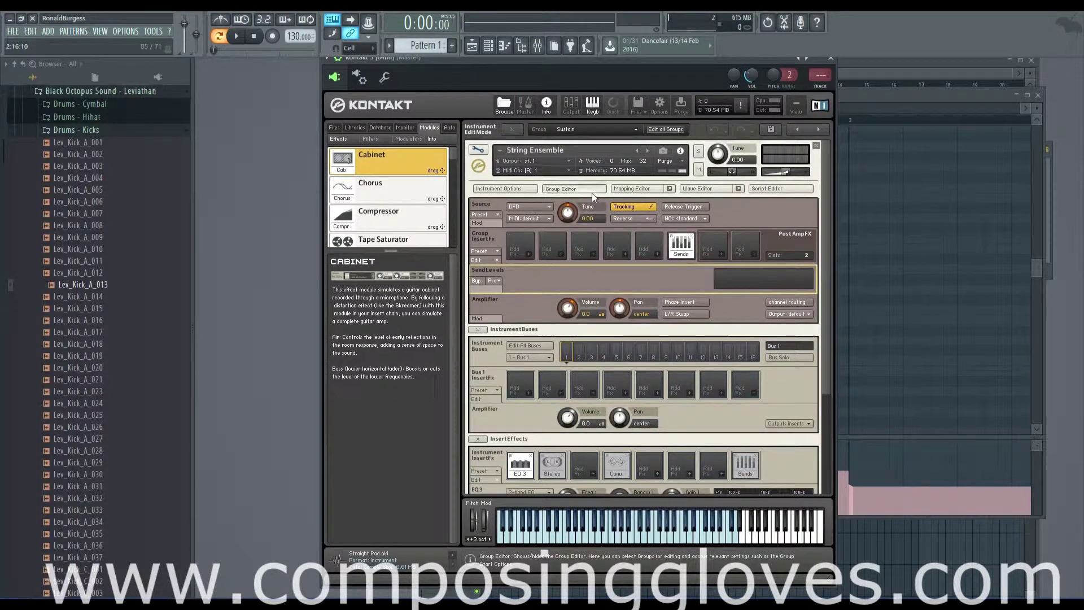
click(593, 189)
click(570, 222)
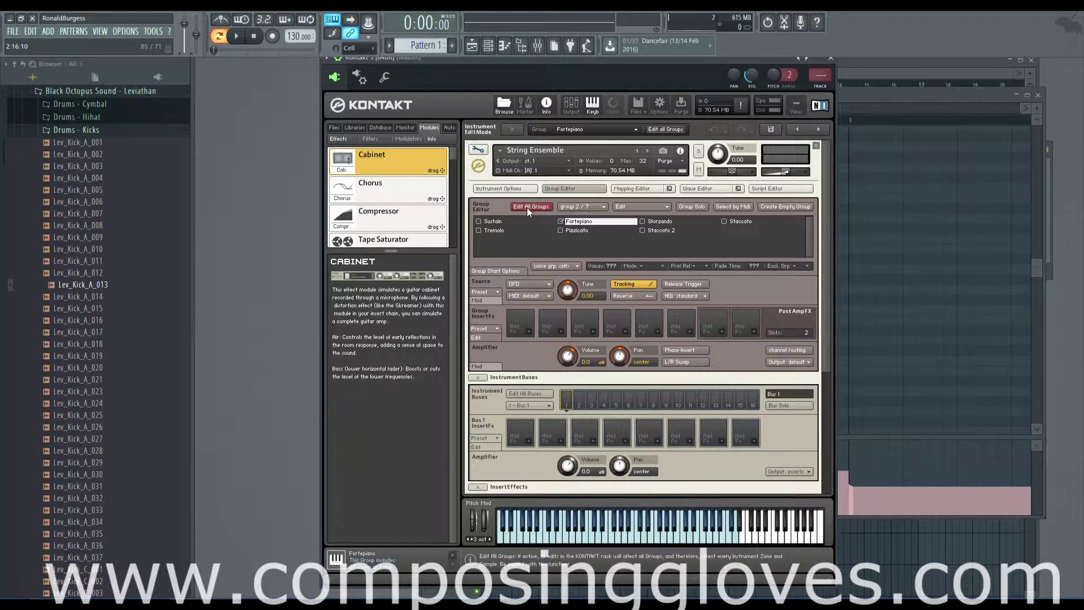
click(559, 190)
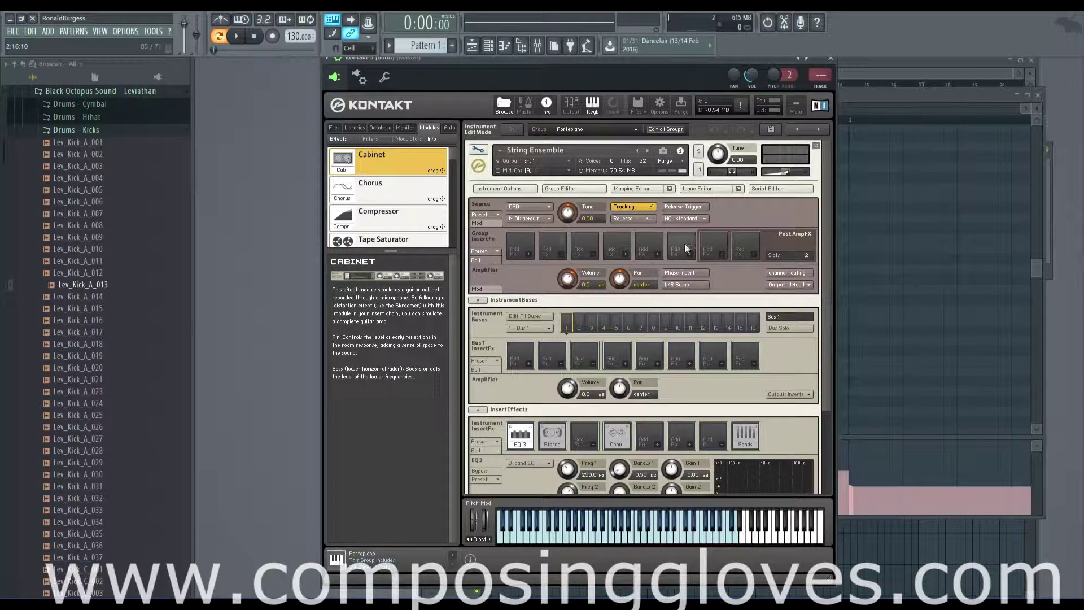
Show the channel routing matrix for the Fortepiano group's amplifier and route the group's output to Bus 3, then to Bus 5
click(807, 274)
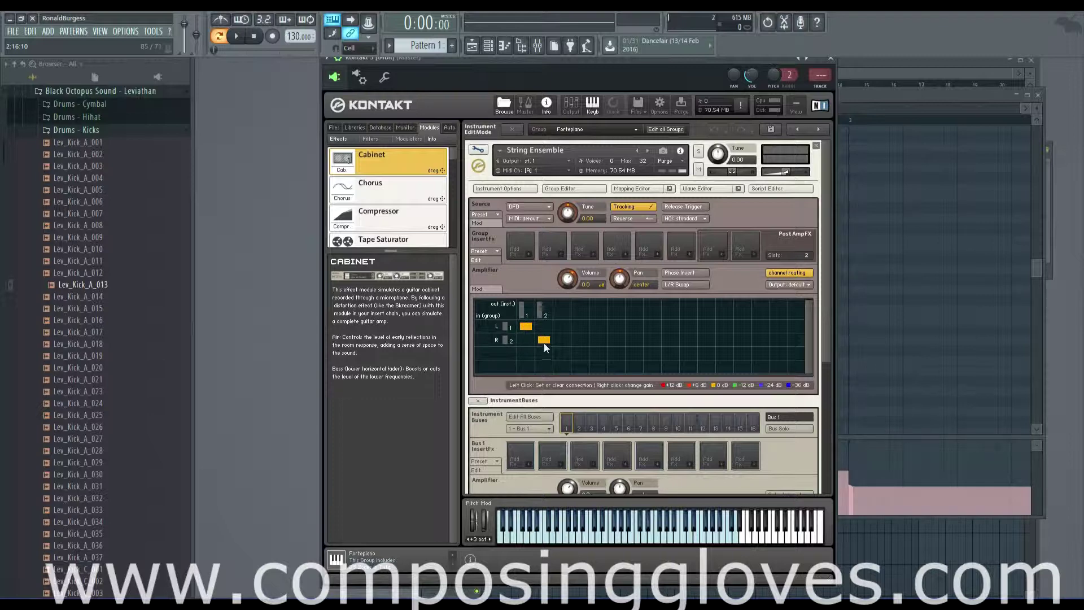
scroll(707, 342, down, 1)
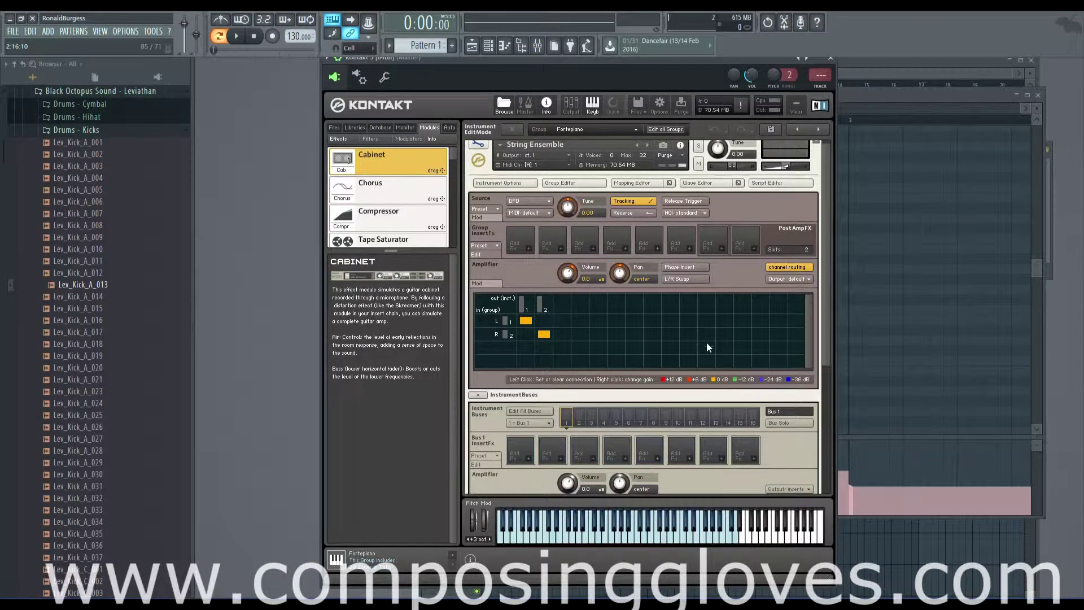
click(778, 281)
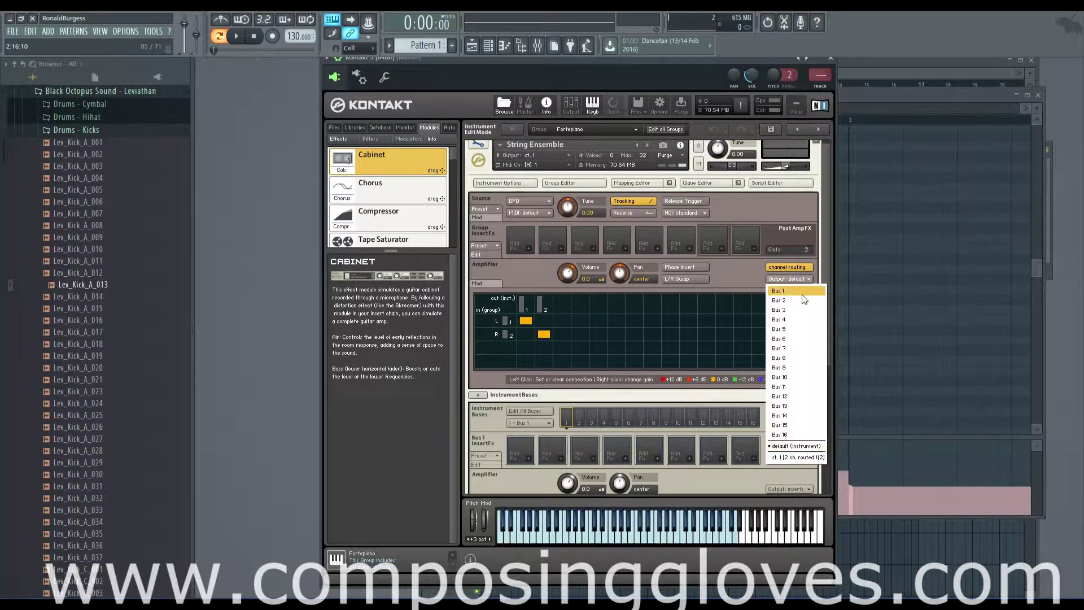
click(791, 309)
click(792, 281)
click(790, 282)
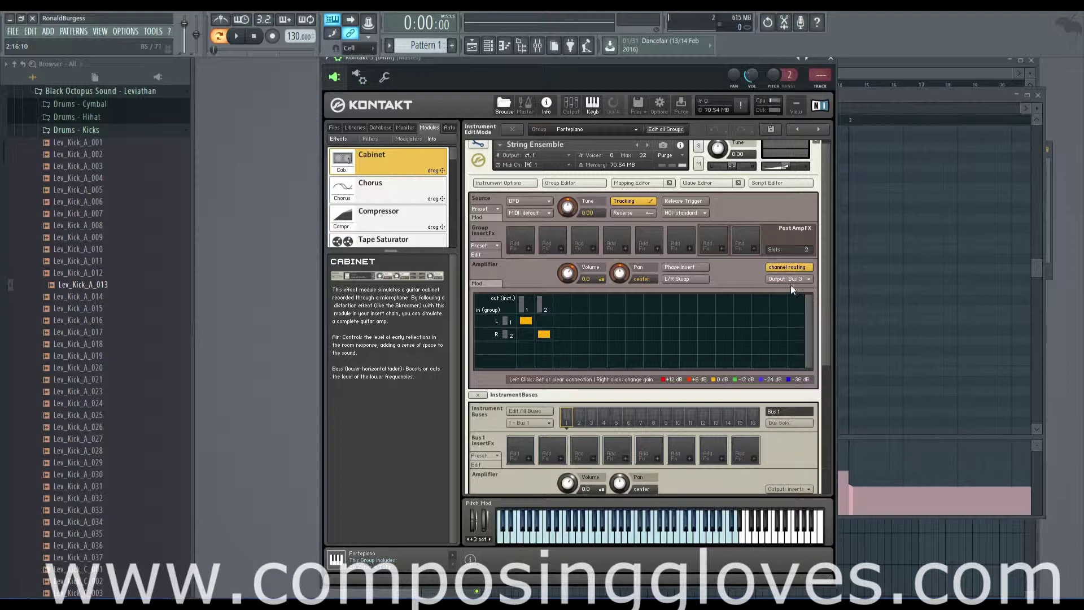
click(791, 280)
click(780, 329)
Examine the Outputs section and its preset and batch configuration options, and hide the section
click(570, 107)
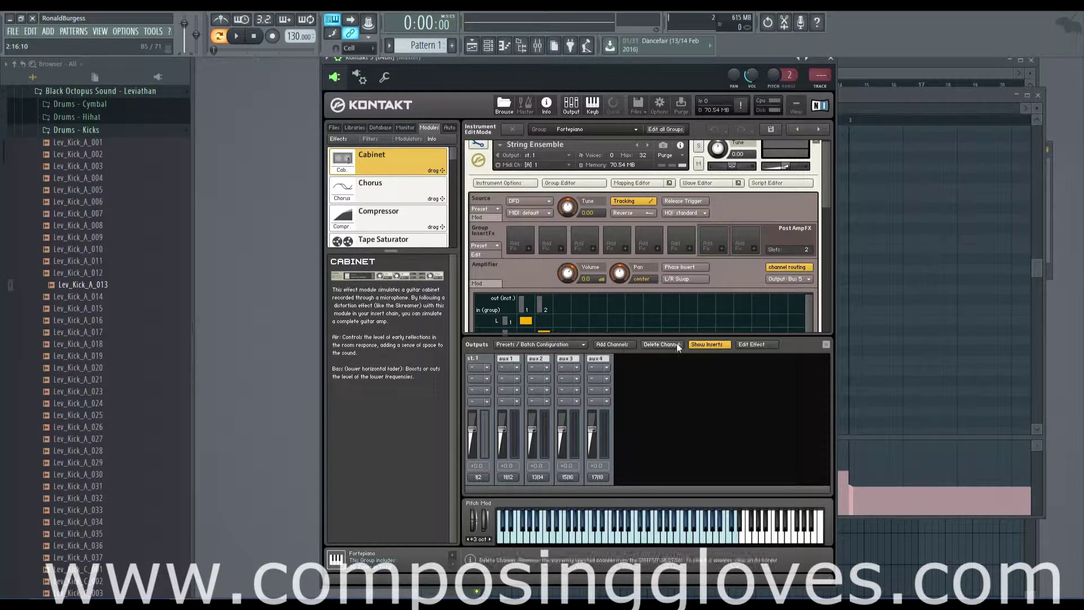
click(548, 345)
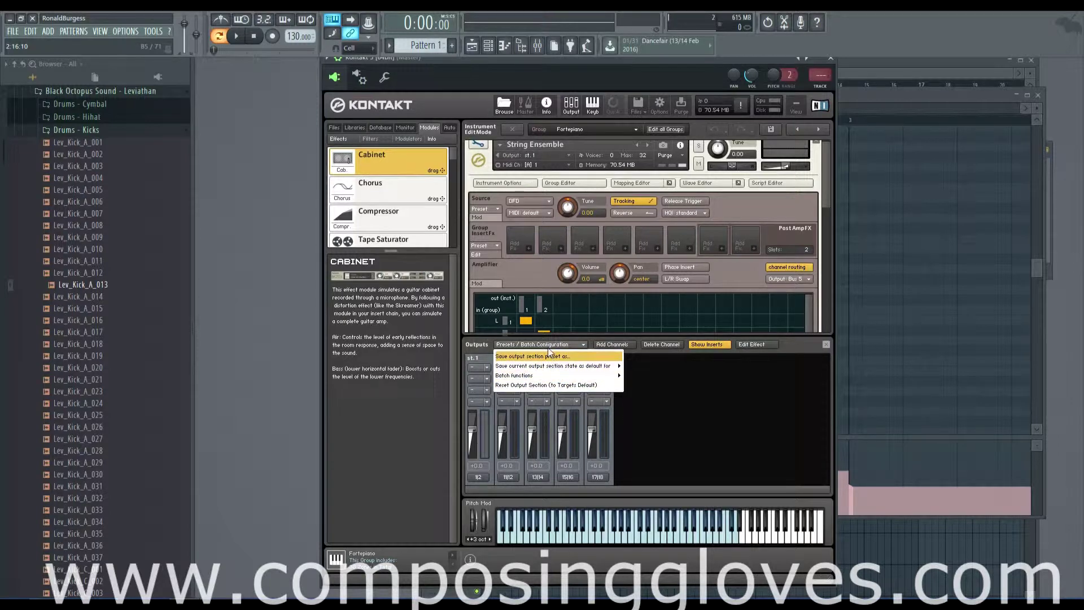
click(548, 345)
click(548, 345)
mouse_move(553, 367)
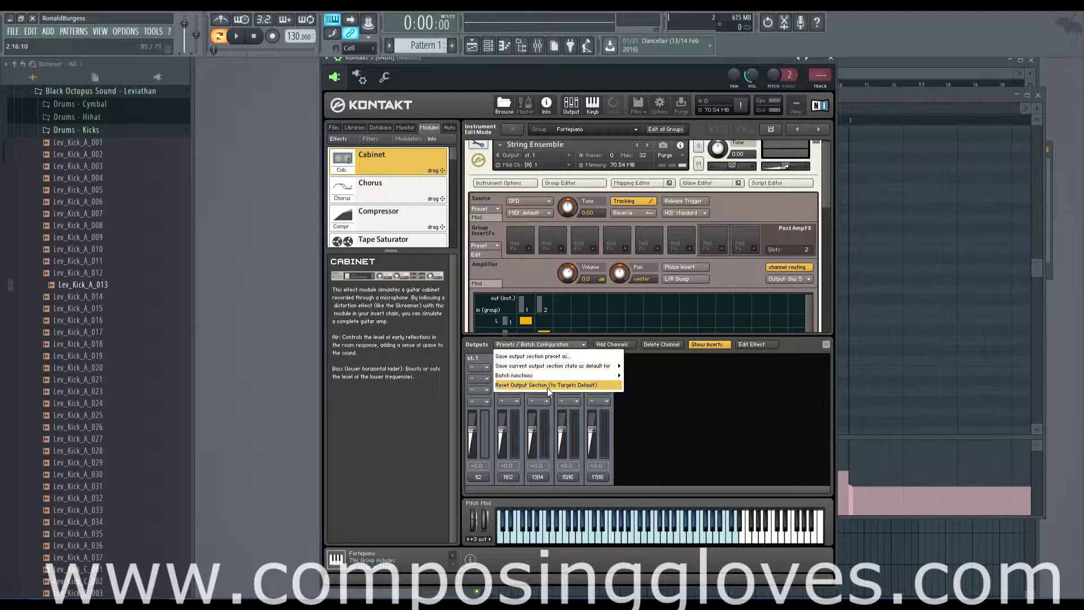
click(550, 342)
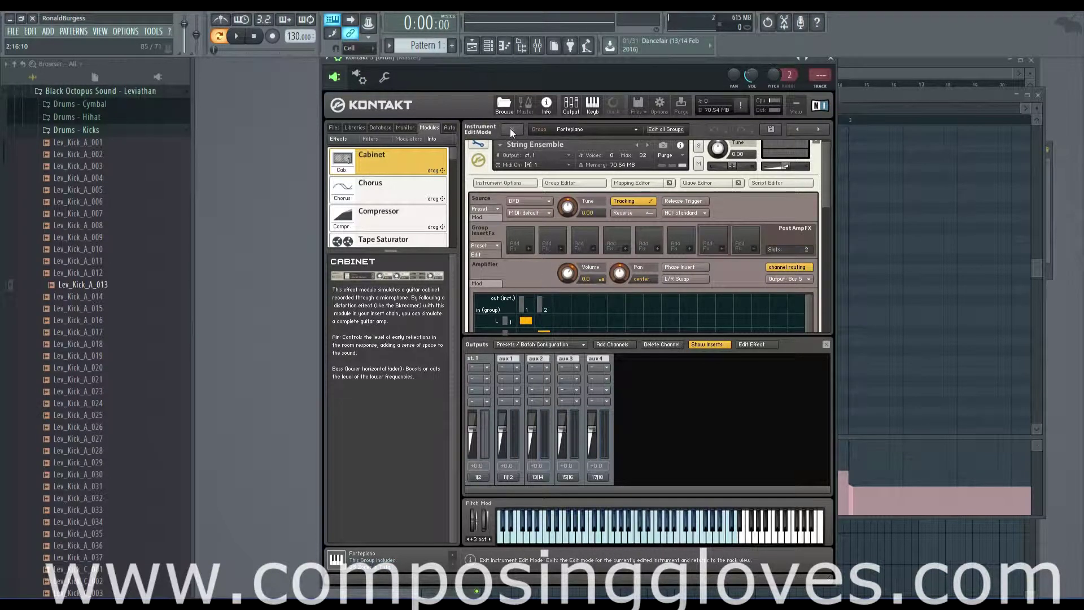
click(569, 110)
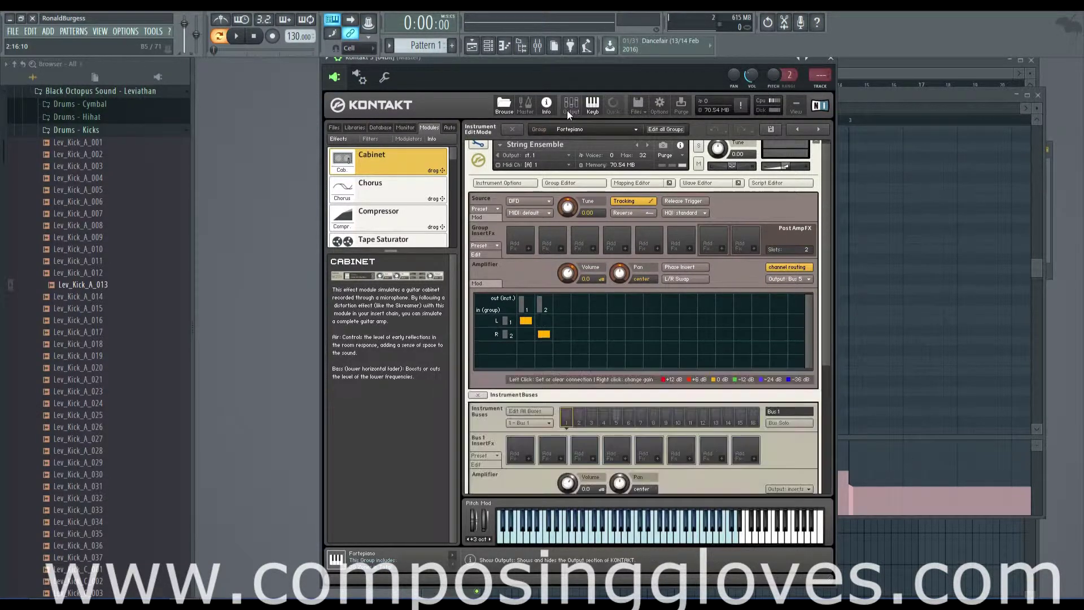
Try cross-connecting the left and right group channels in the channel routing matrix, remove both extra connections and hide the matrix
click(527, 335)
click(544, 321)
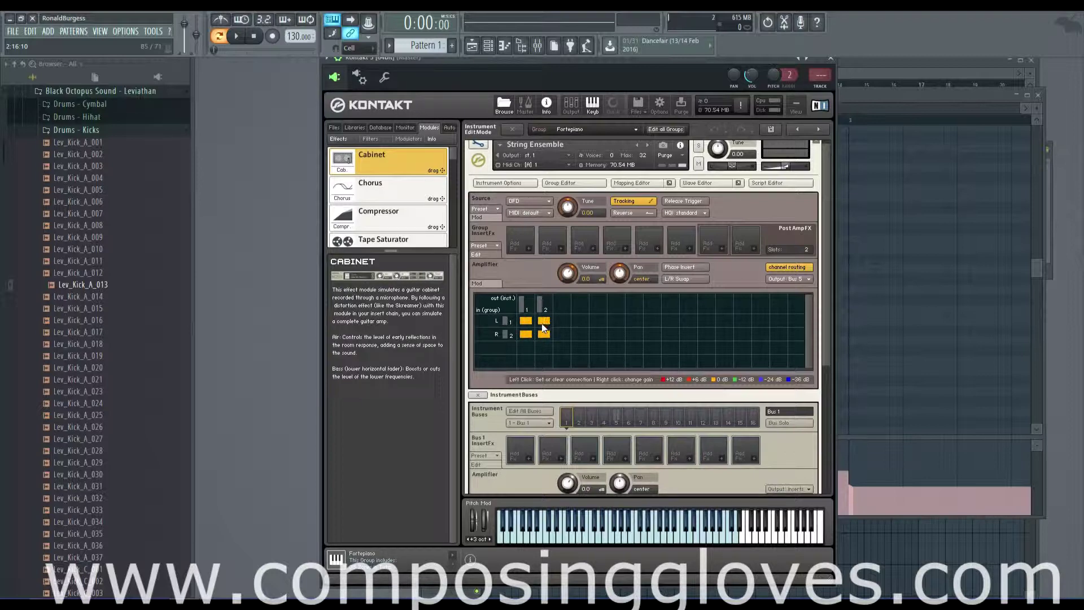
click(544, 323)
click(526, 335)
click(800, 267)
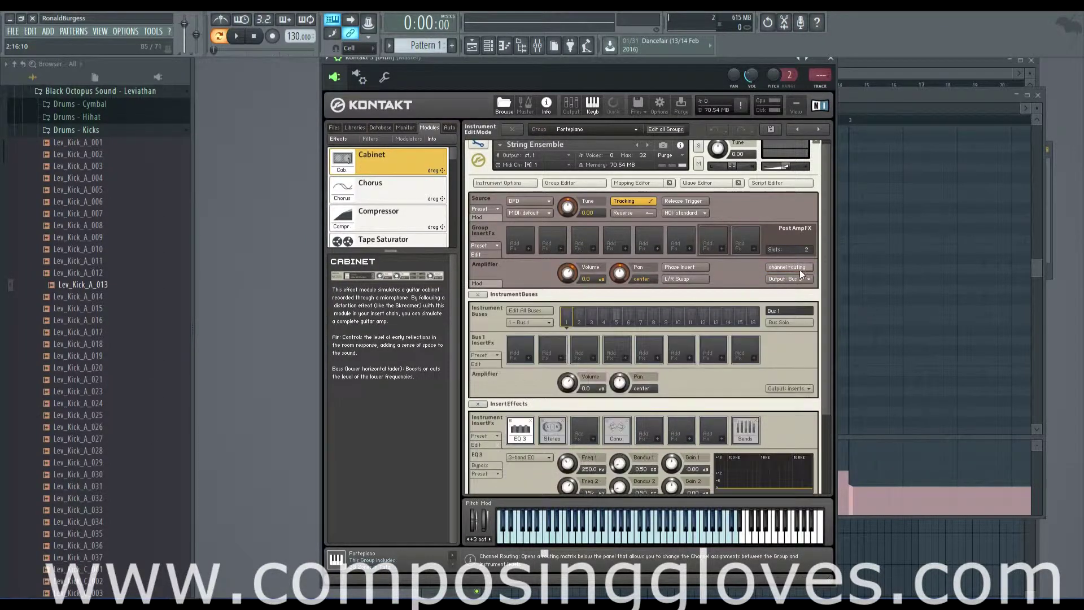
Keep the Fortepiano group's output routed to Bus 5 and select Bus 4 in the Instrument Buses section
click(796, 279)
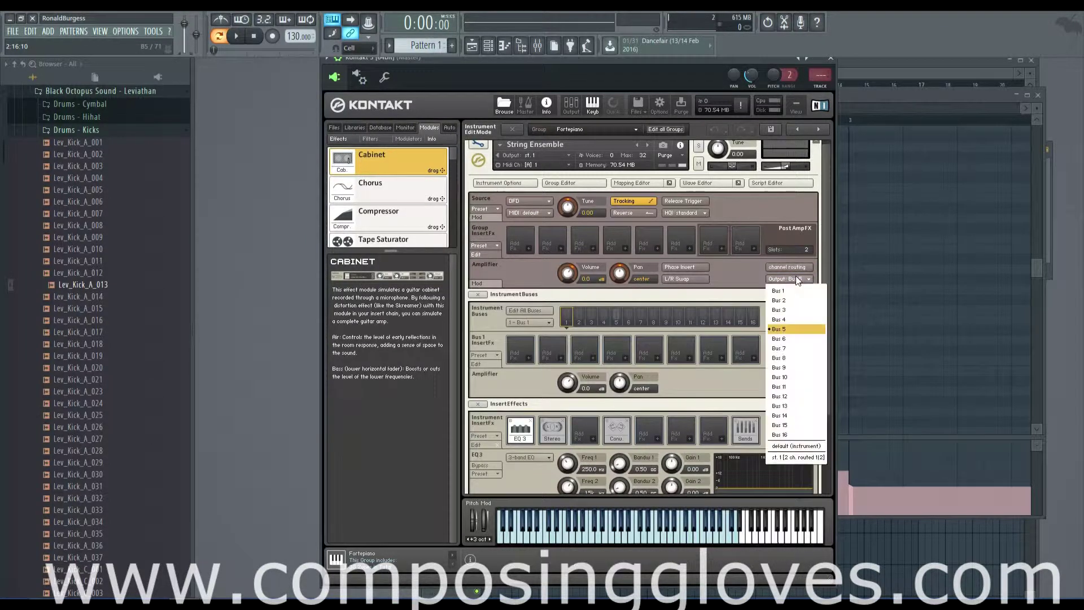
click(790, 329)
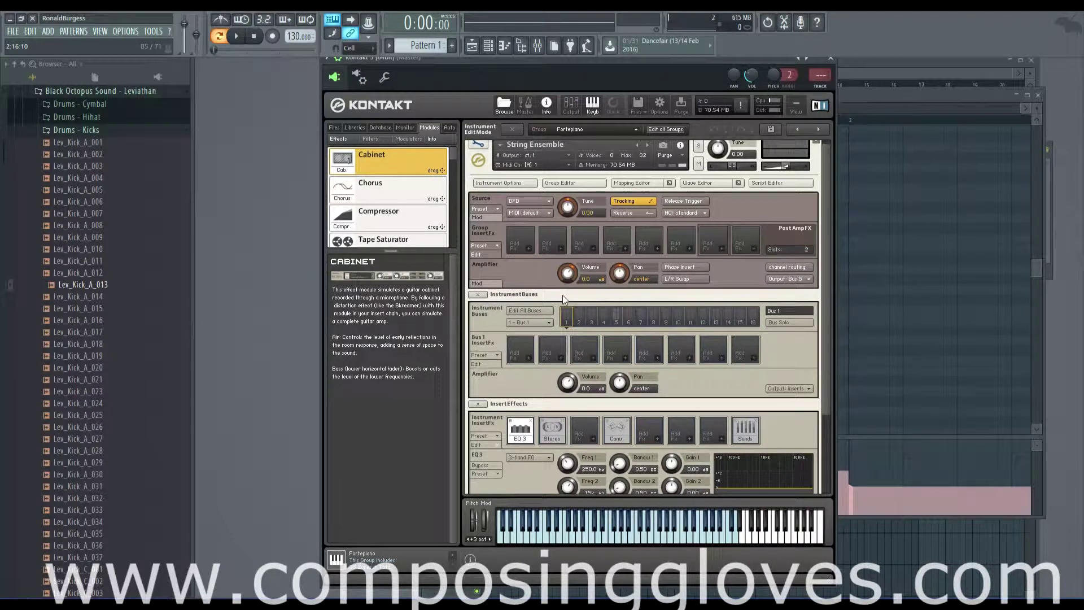
click(616, 318)
Route the Fortepiano group's output to Bus 2, then to Bus 1, and return it to default (instrument)
click(788, 278)
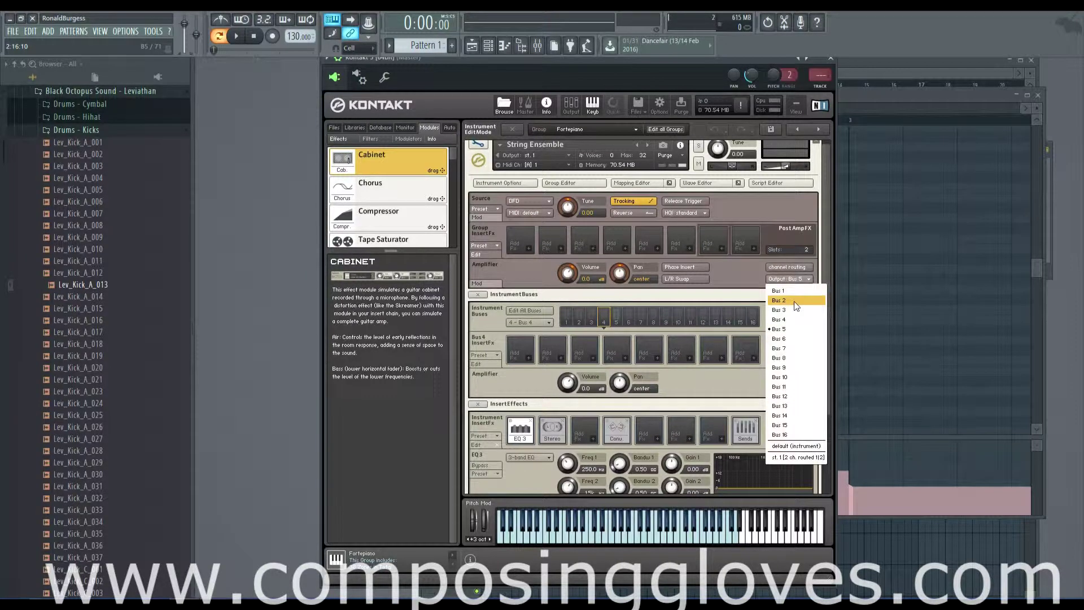
click(792, 303)
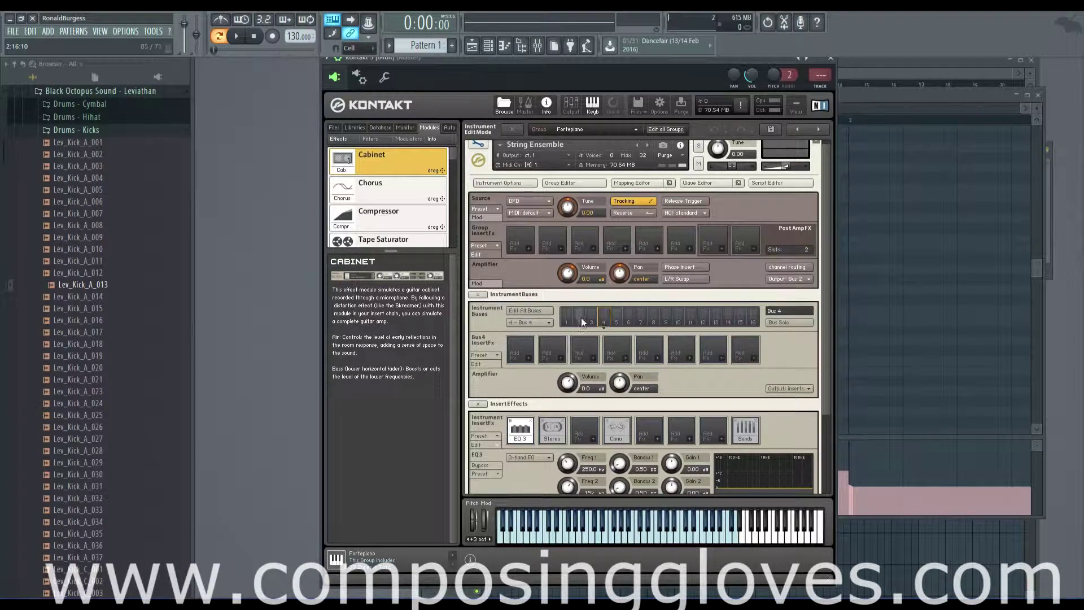
click(783, 278)
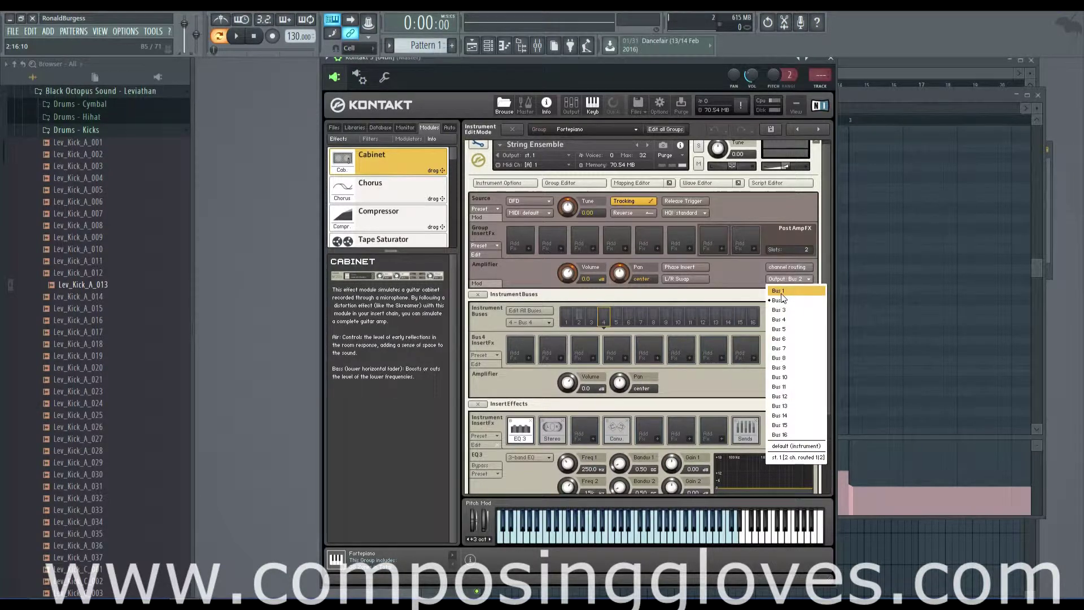
click(780, 291)
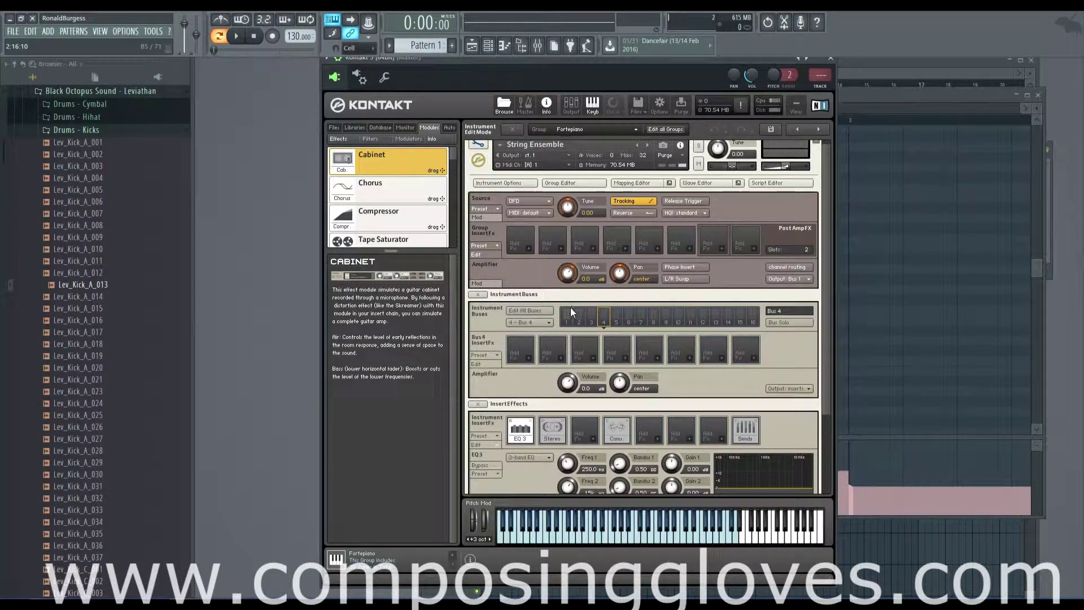
click(804, 278)
click(794, 446)
Show the Stereo Enhancer's settings in the instrument insert effects and hide the Instrument Buses section
scroll(688, 349, down, 1)
scroll(696, 350, down, 1)
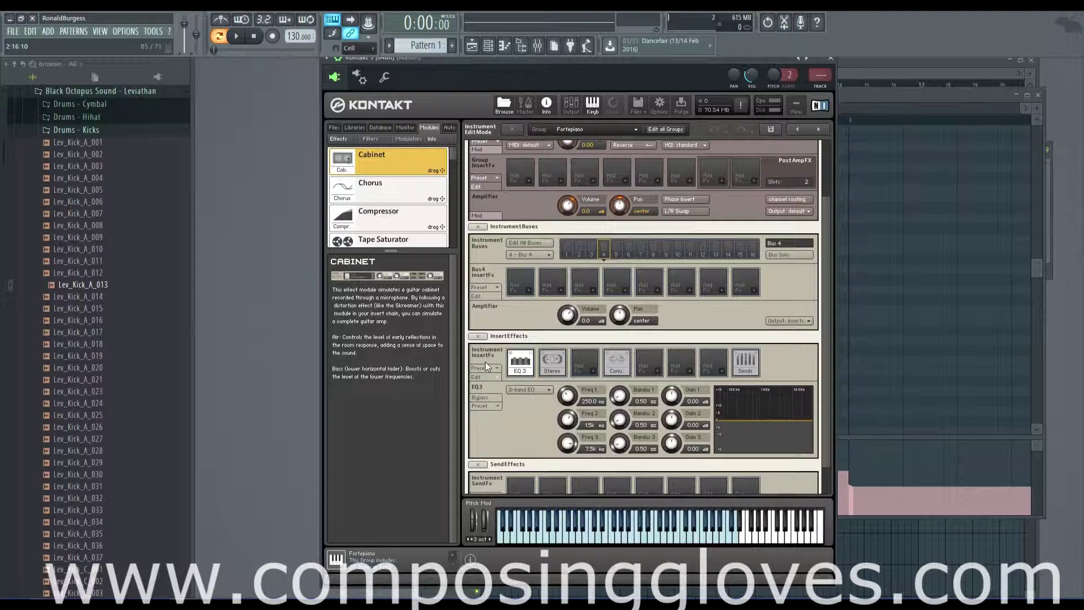
click(552, 365)
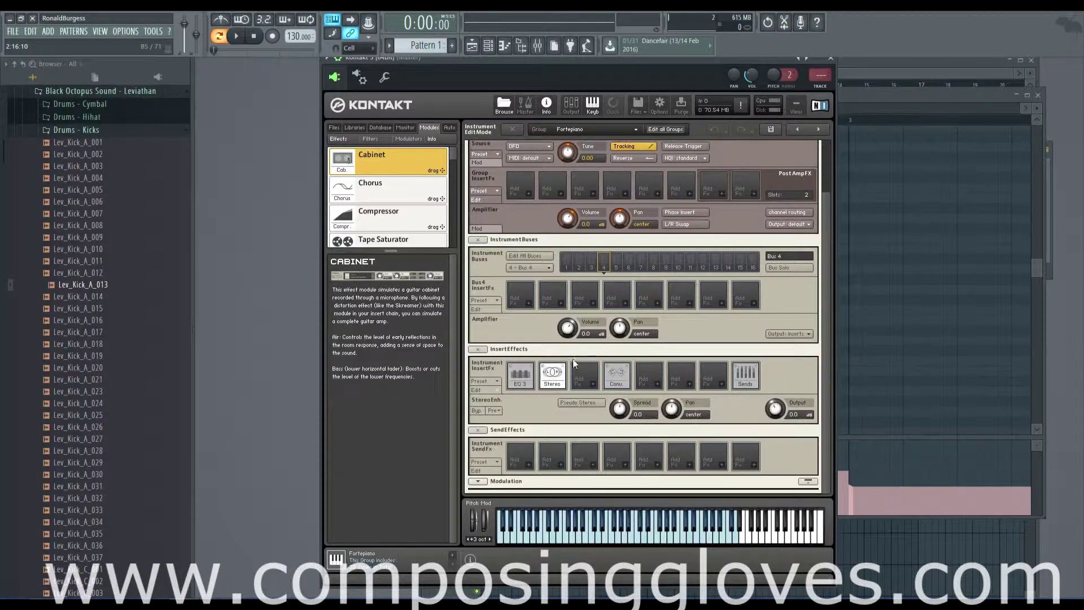
click(480, 241)
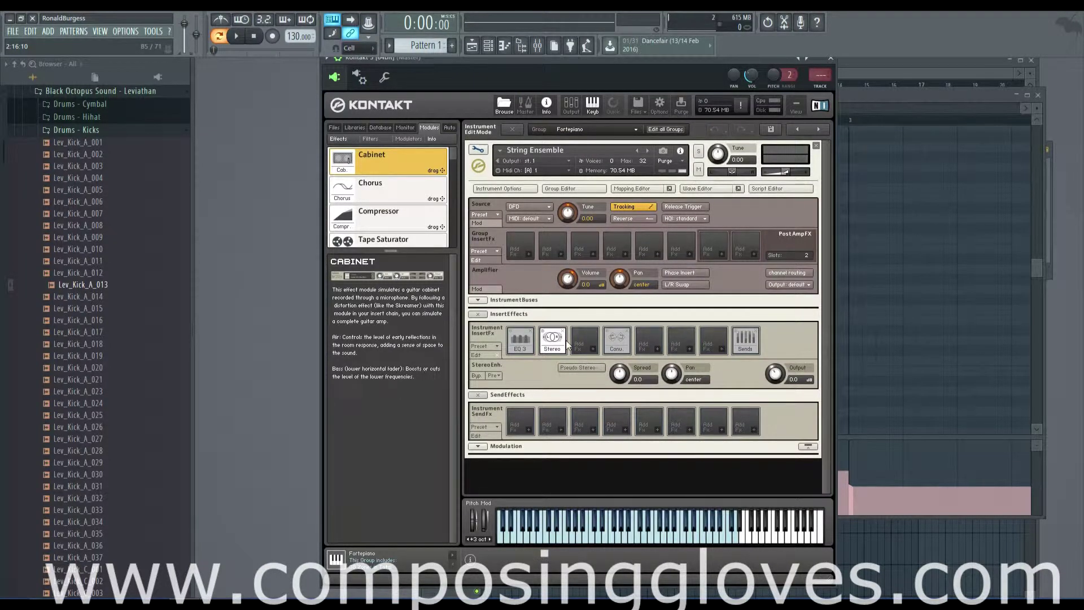
Examine the Convolution, Stereo Enhancer and EQ 3 settings in the instrument insert slots
click(610, 345)
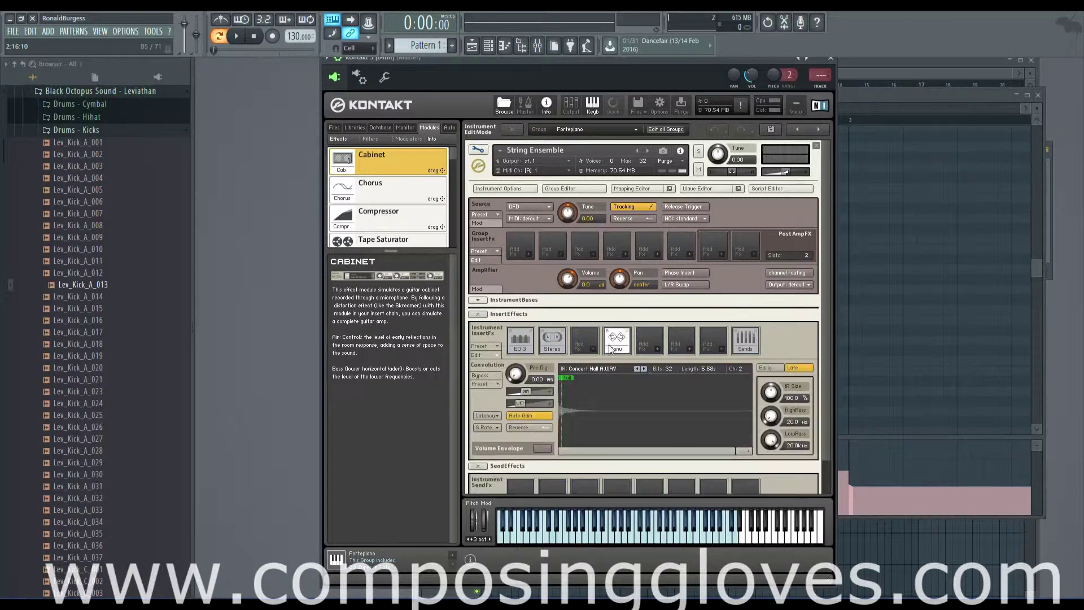
click(562, 342)
click(519, 341)
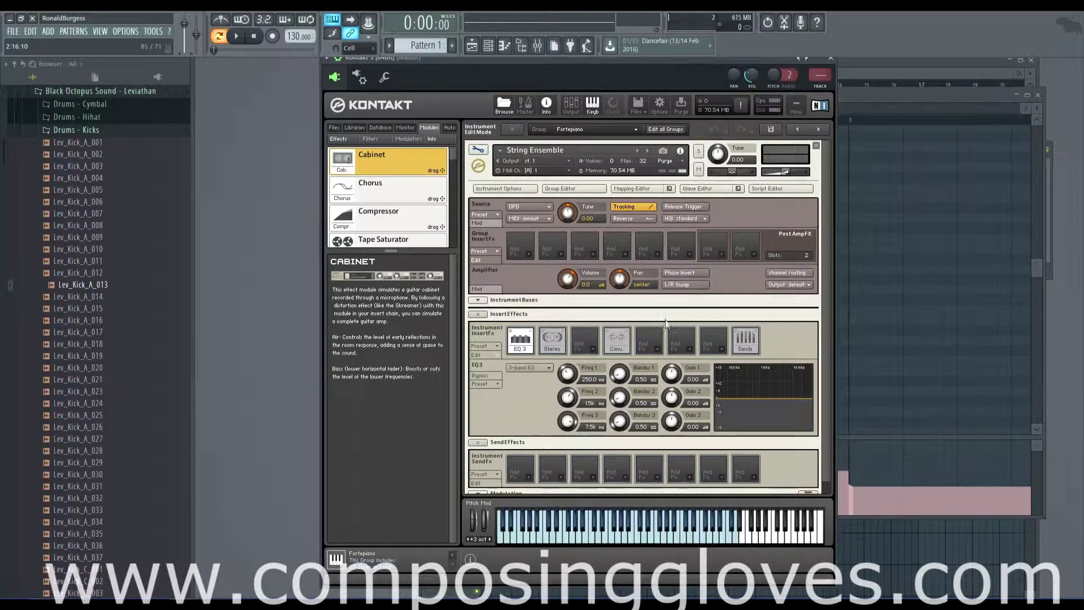
Show the Send Levels of the Sends insert, then briefly expand and collapse the Modulation section
scroll(826, 335, down, 1)
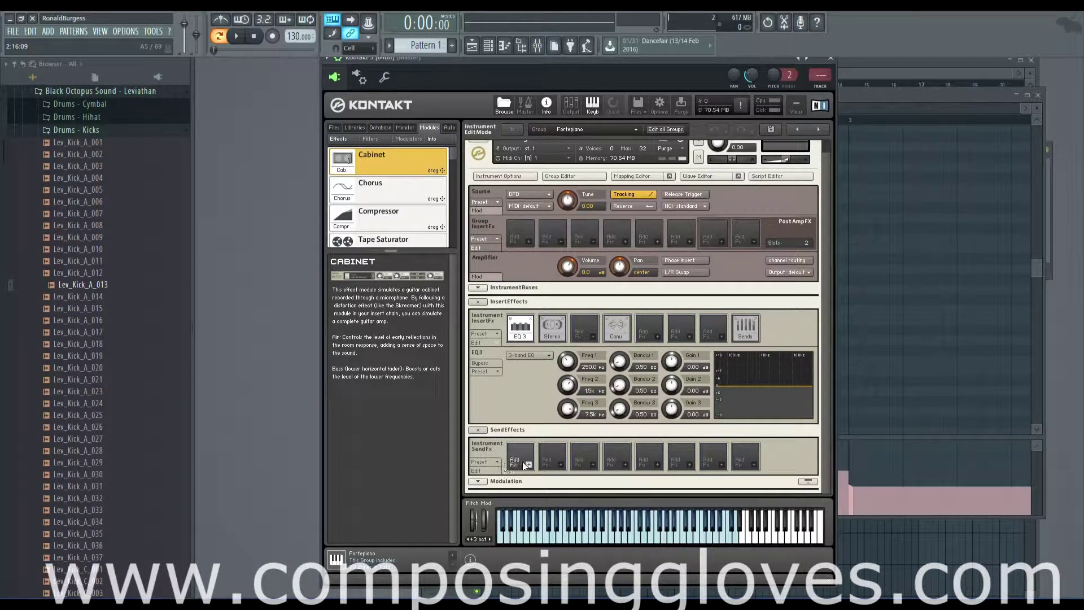
click(750, 332)
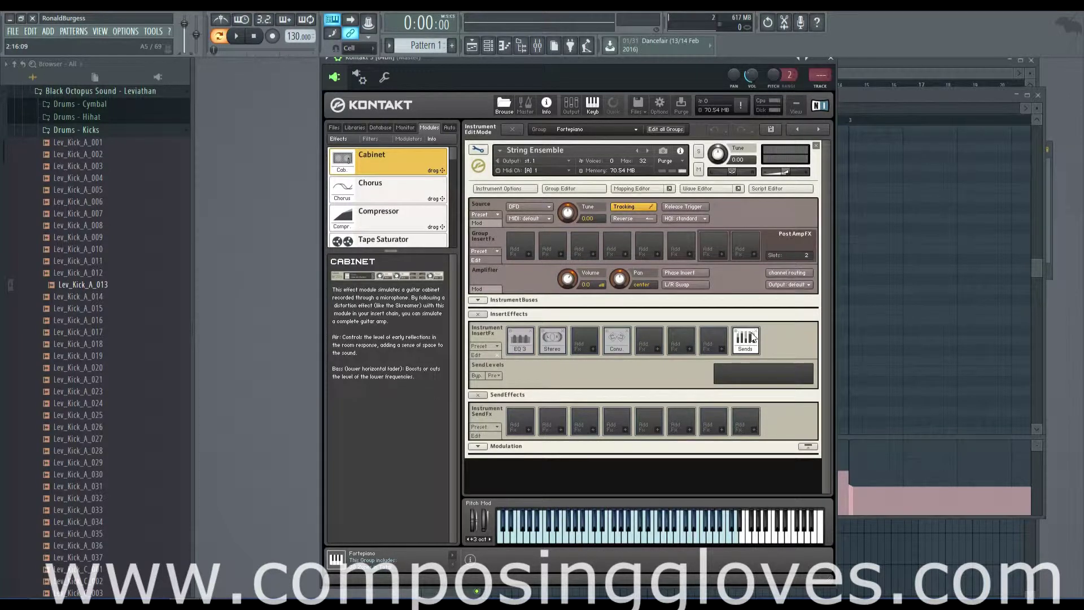
click(479, 446)
click(475, 446)
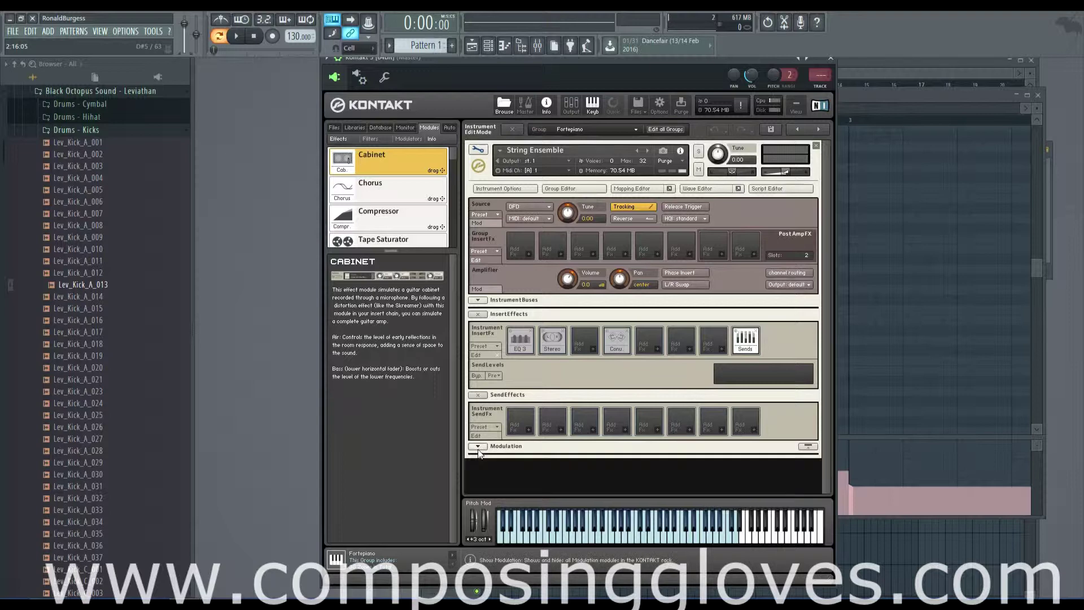
Show the Outputs section, load an SV LP2 filter into aux 4's first insert slot and display its settings
click(572, 105)
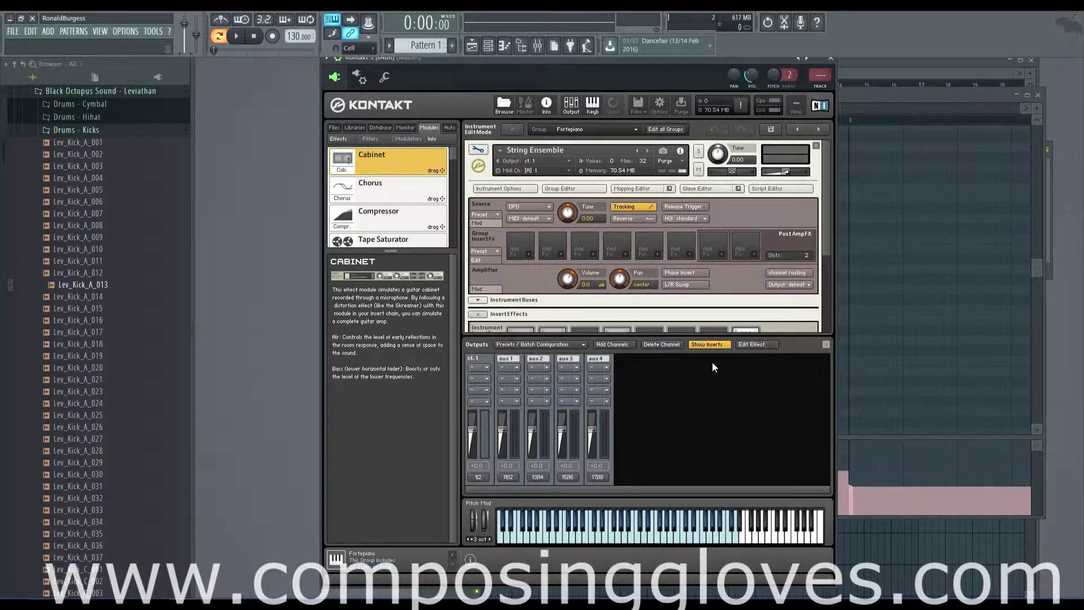
click(517, 368)
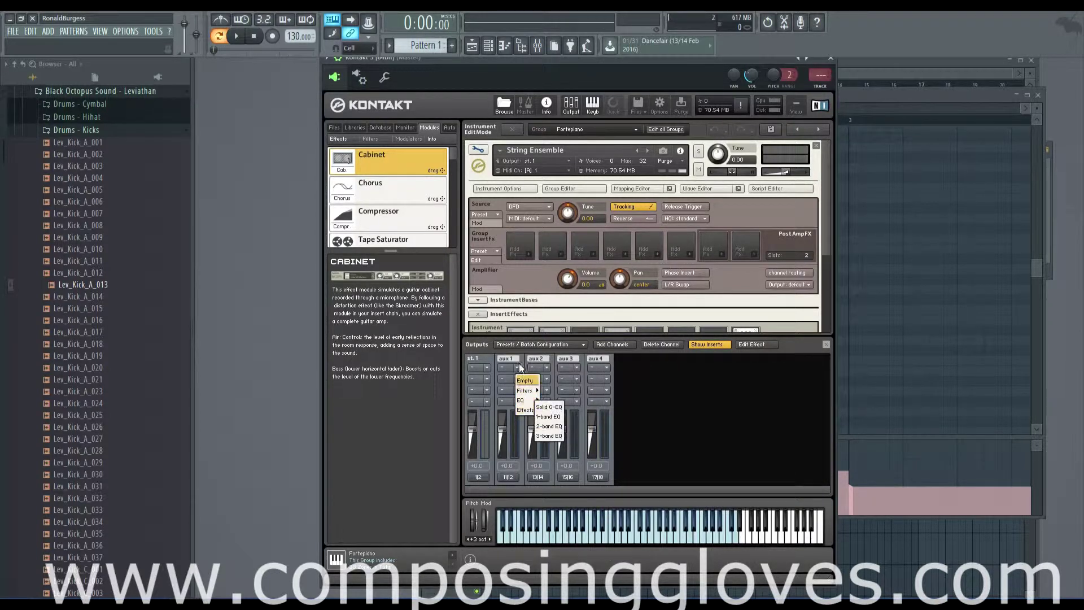
click(506, 364)
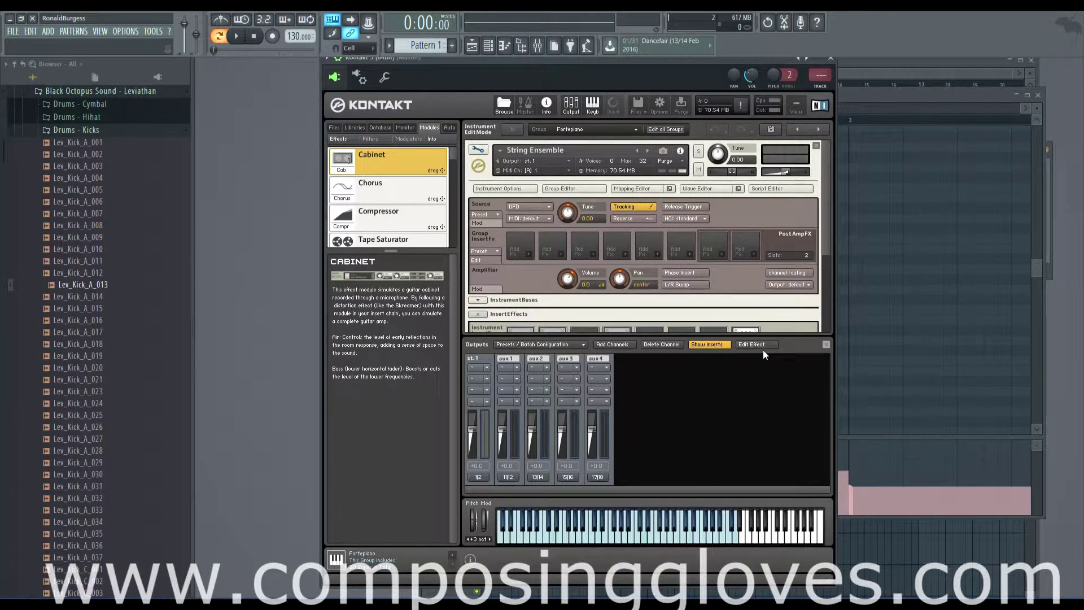
click(739, 347)
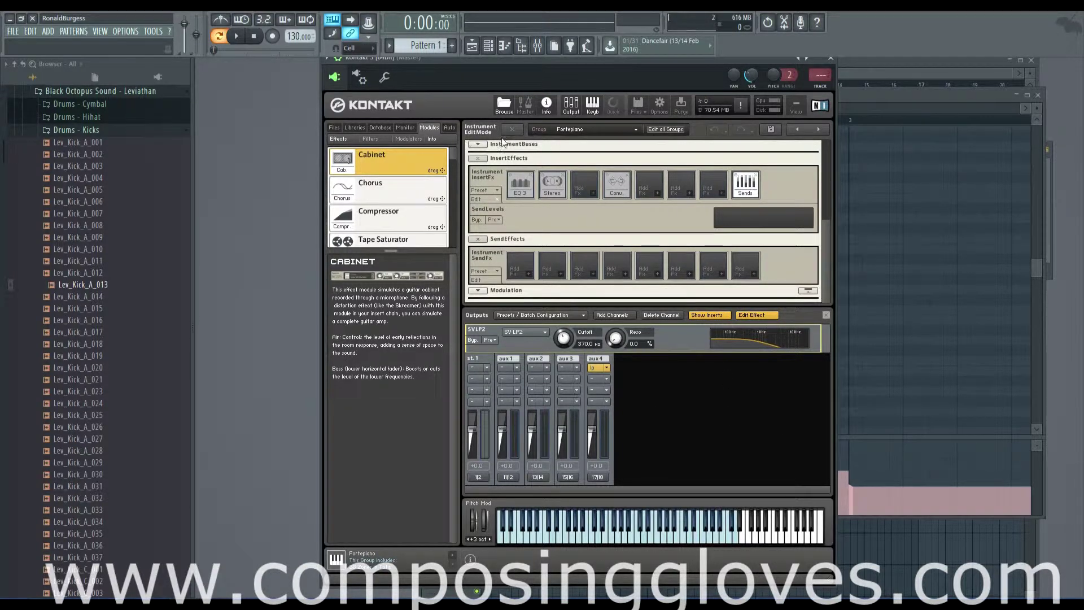
Leave instrument edit mode and raise the String Ensemble's aux 1 send level slightly
scroll(484, 136, up, 1)
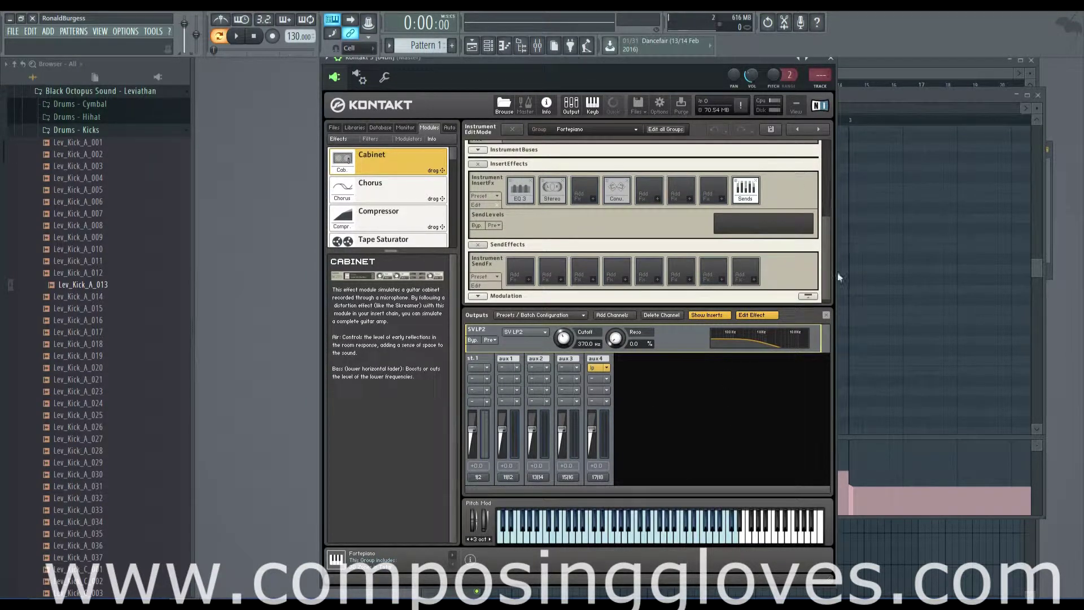
scroll(827, 267, up, 5)
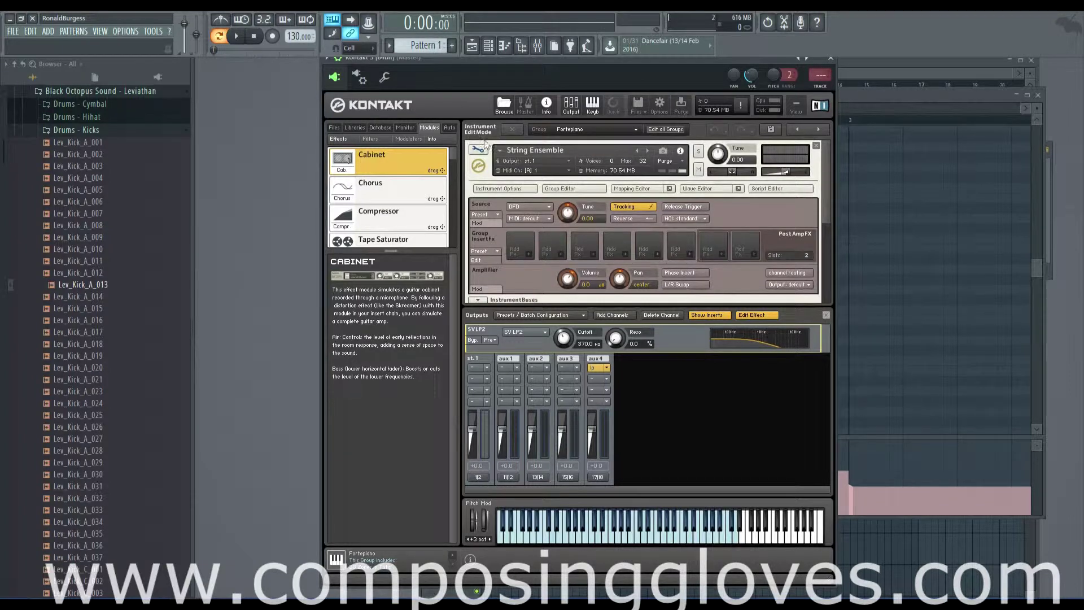
click(512, 131)
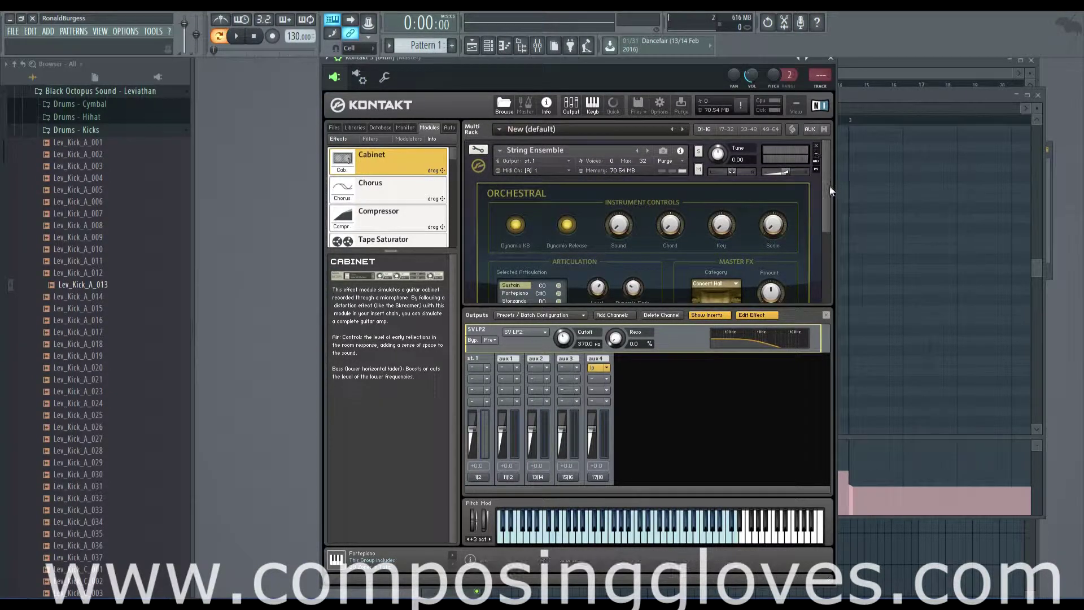
drag(829, 185, 819, 278)
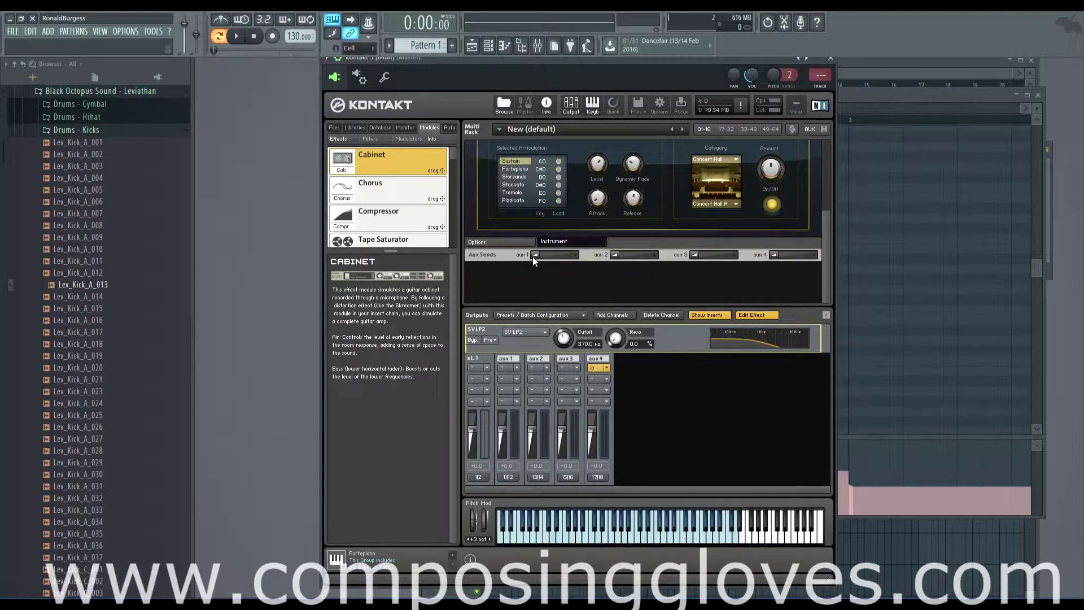
drag(534, 256, 545, 255)
scroll(569, 204, up, 3)
scroll(601, 282, down, 3)
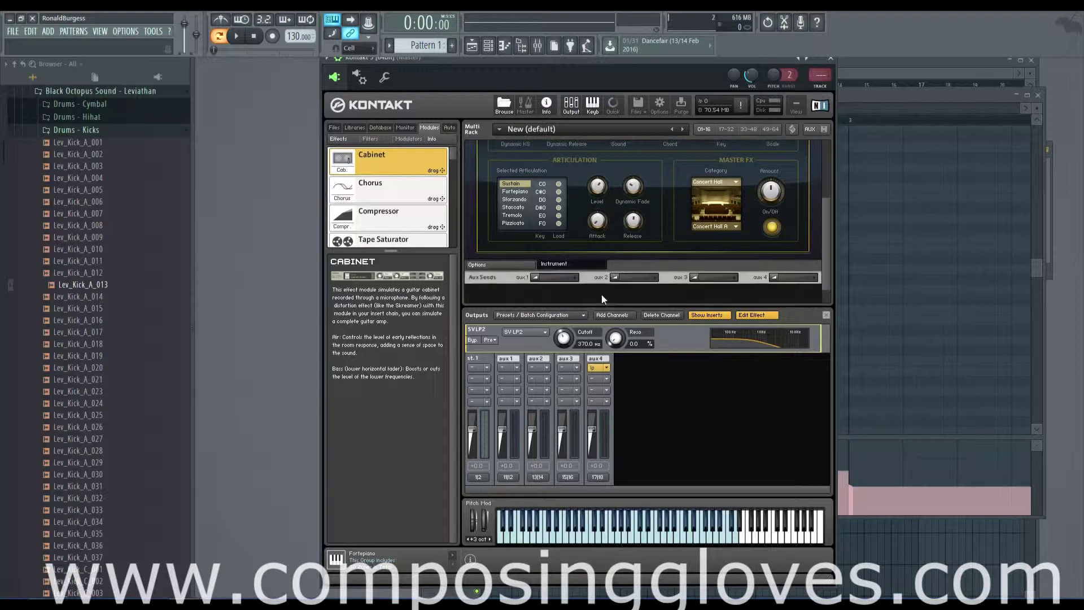
drag(535, 255, 545, 255)
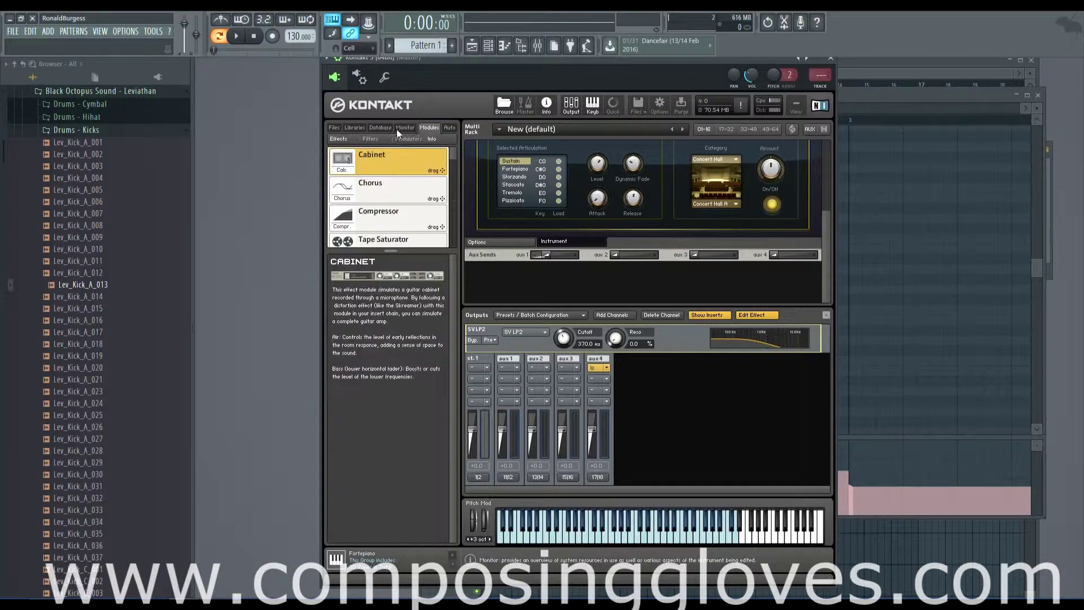
Load Viola Solo.nki from the libraries into the rack as a second instrument
click(376, 128)
click(354, 128)
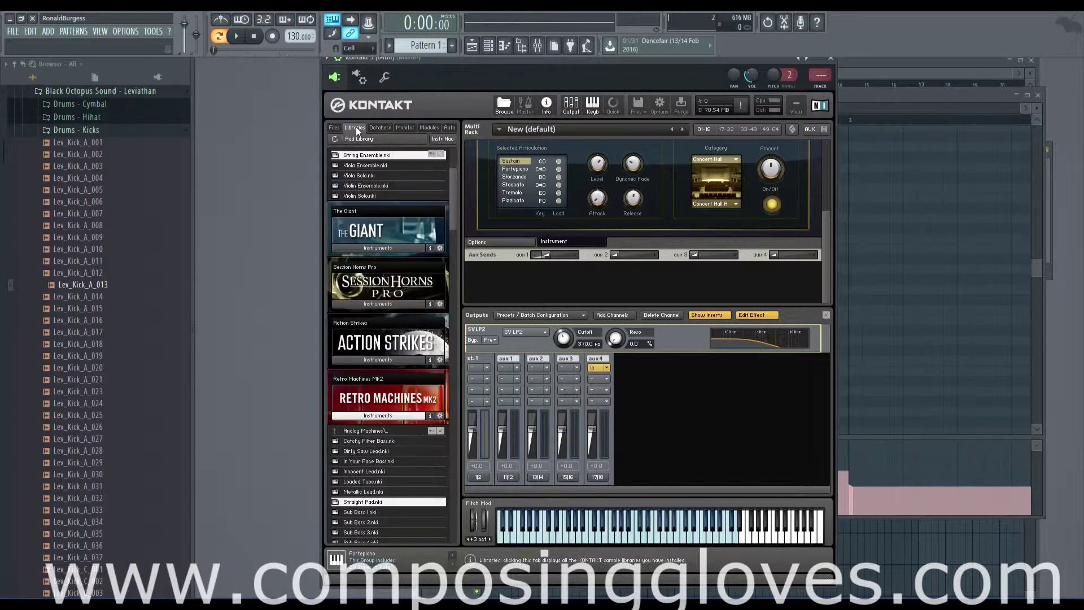
click(368, 176)
double_click(368, 176)
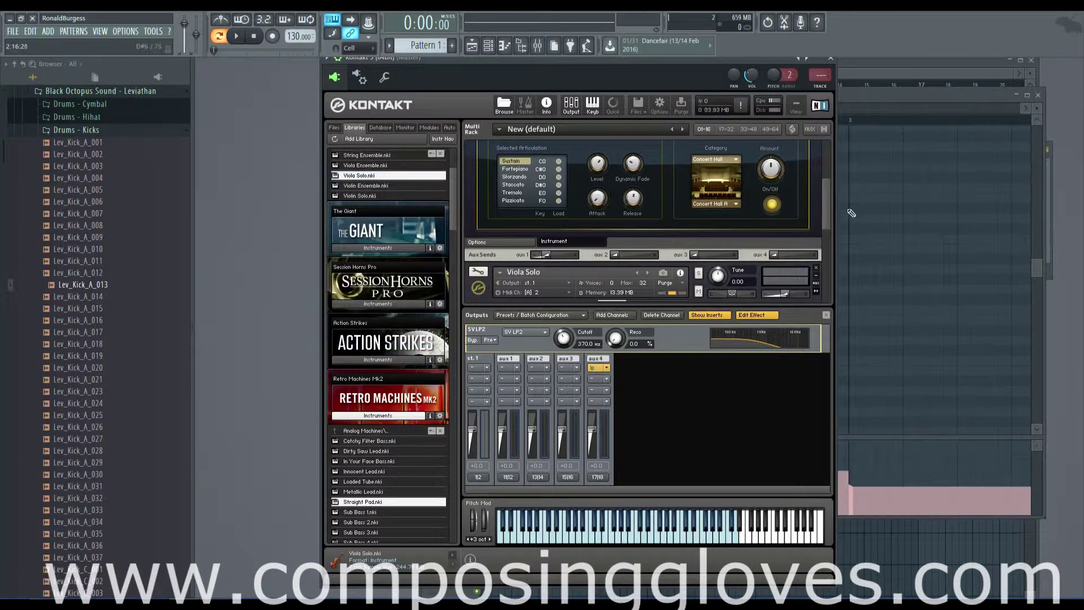
Examine the aux sends row beneath the Viola Solo instrument
drag(827, 215, 822, 238)
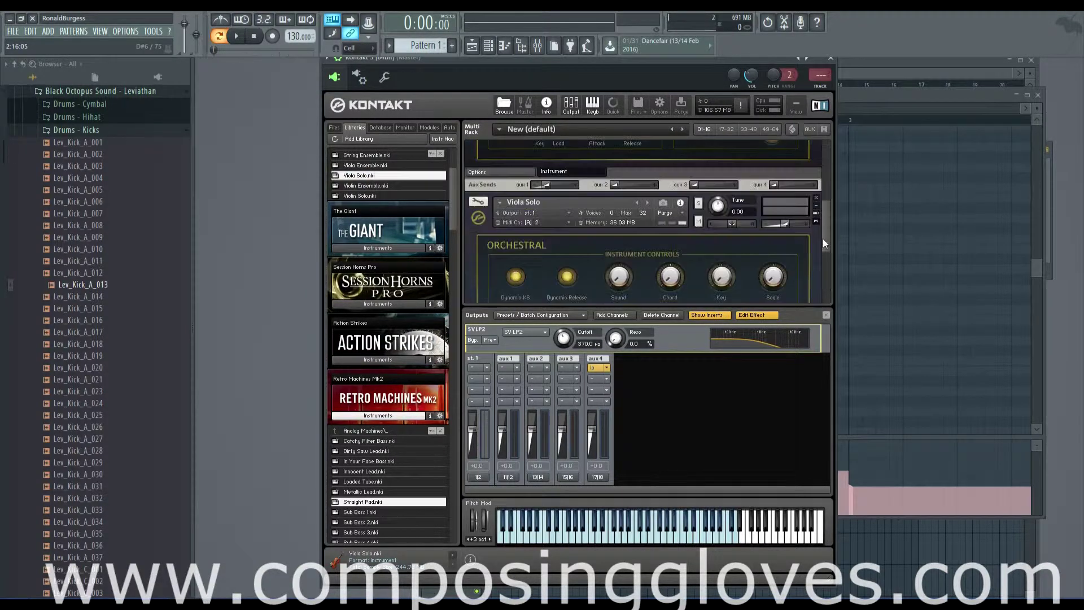
scroll(813, 130, down, 1)
drag(823, 210, 816, 308)
click(806, 130)
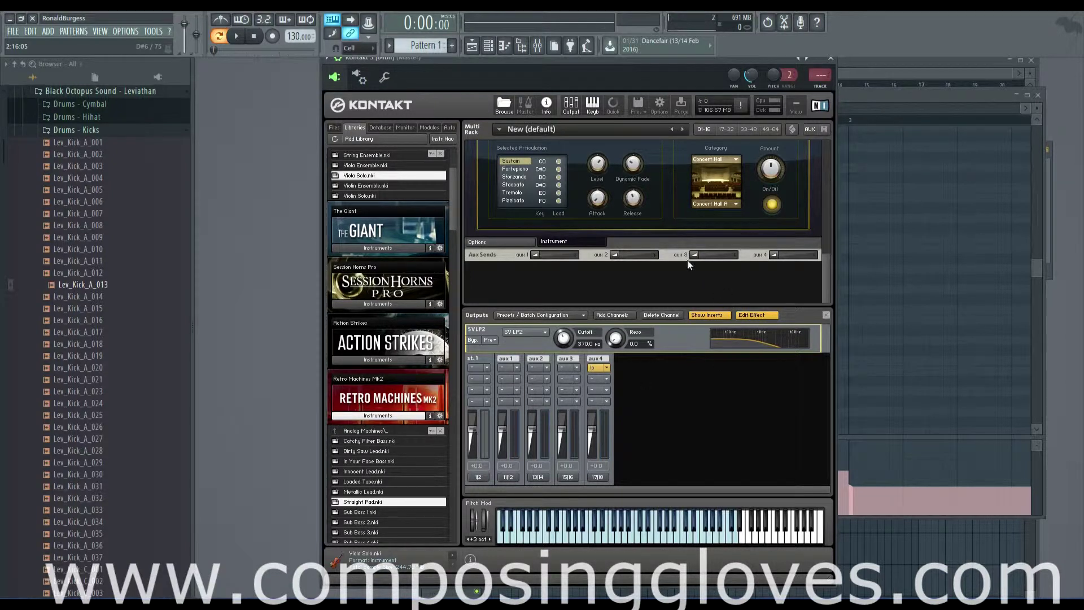
Hide the Outputs section and return to the String Ensemble in the rack
scroll(697, 299, up, 3)
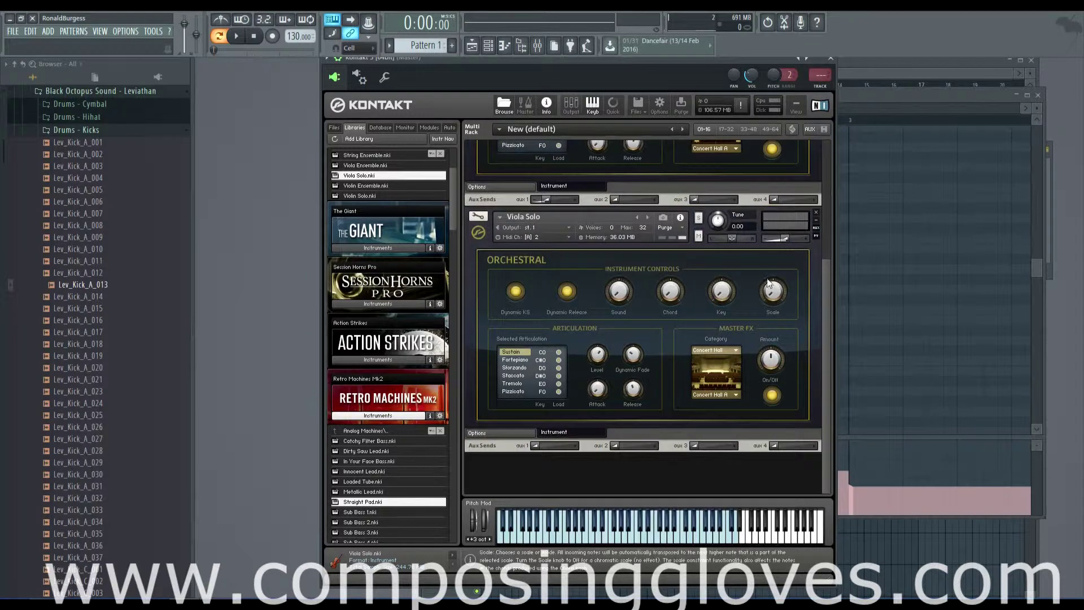
drag(824, 323, 804, 202)
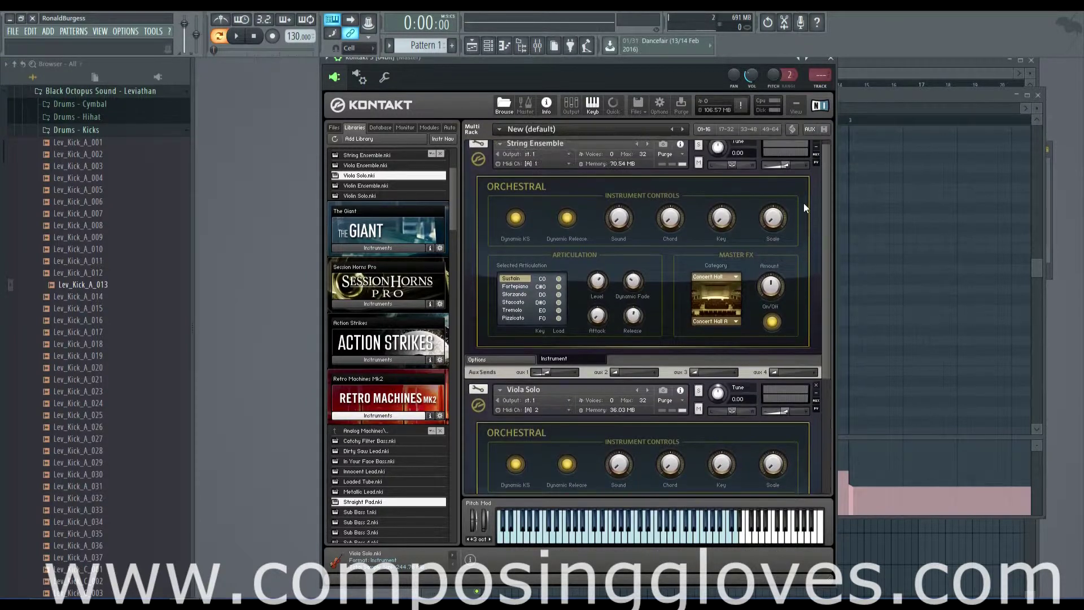
scroll(563, 238, up, 1)
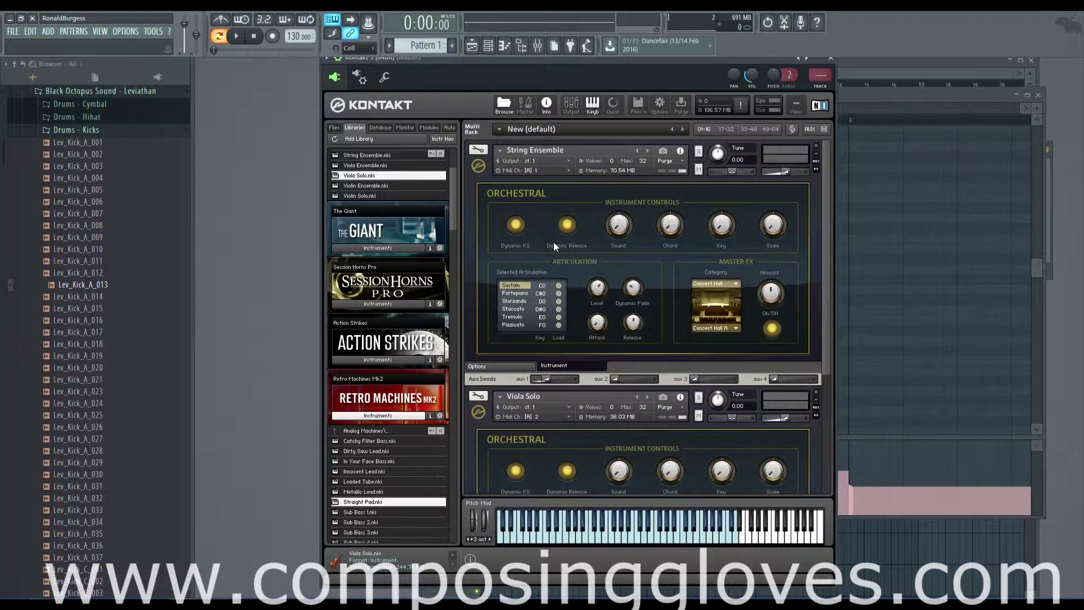
Toggle the String Ensemble's edit mode on and off, then review both instruments in the rack
click(480, 151)
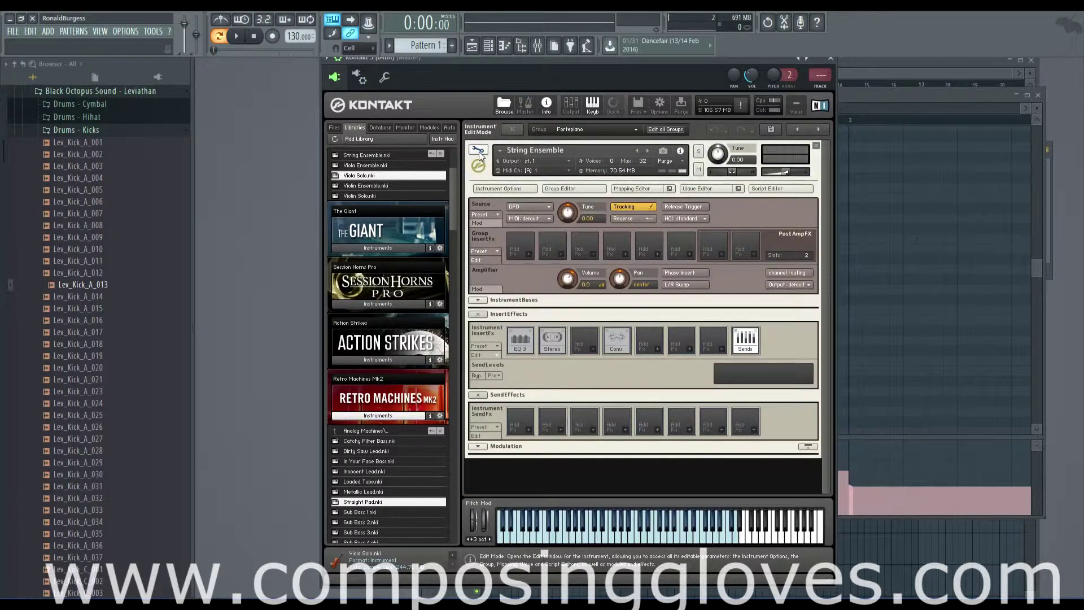
click(479, 151)
click(478, 151)
click(478, 152)
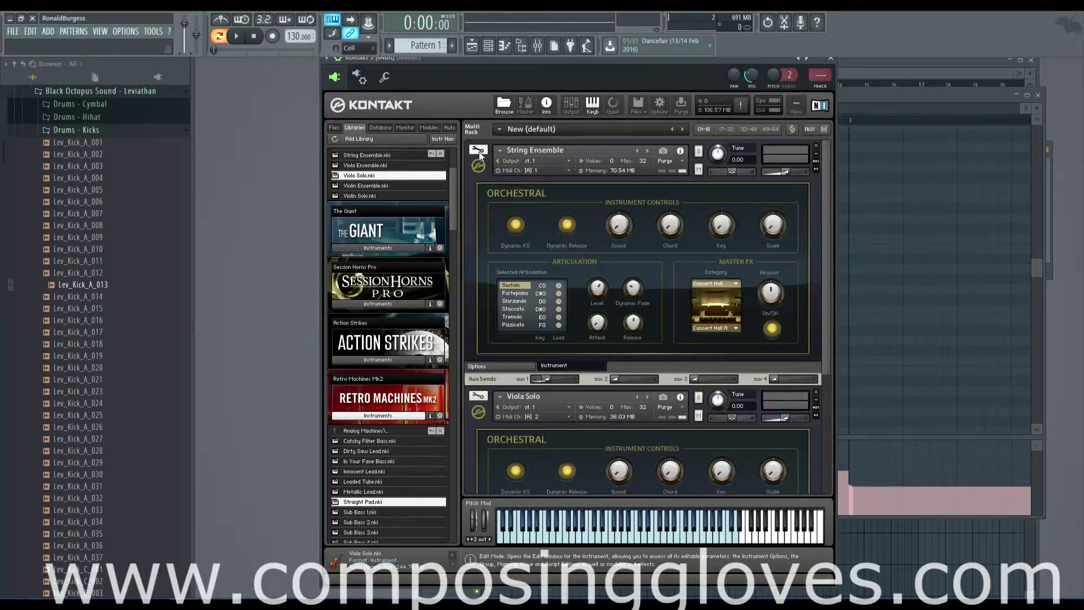
scroll(726, 367, down, 3)
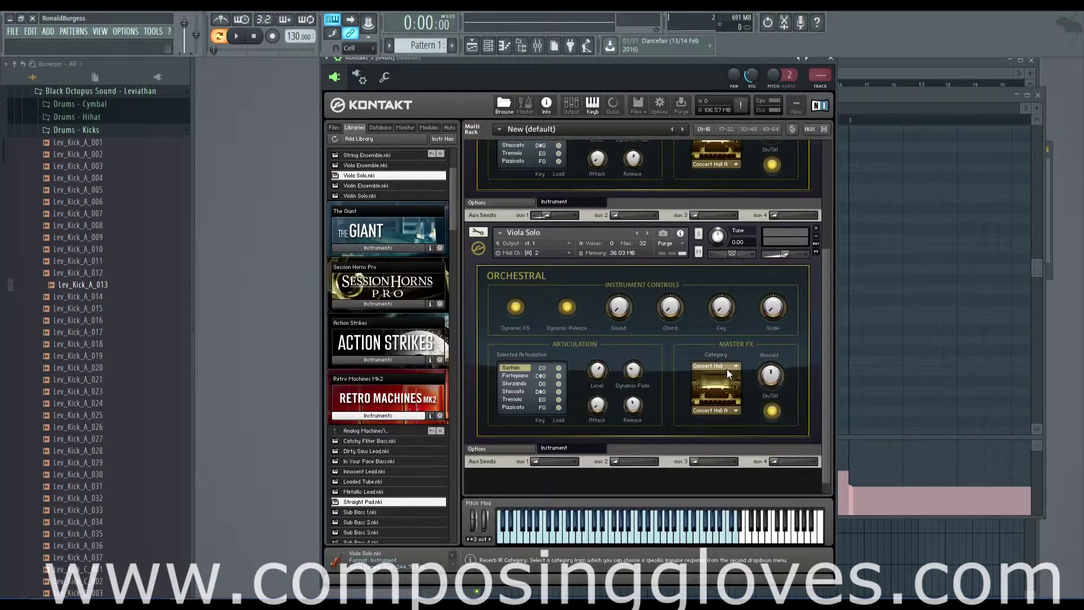
scroll(727, 367, up, 3)
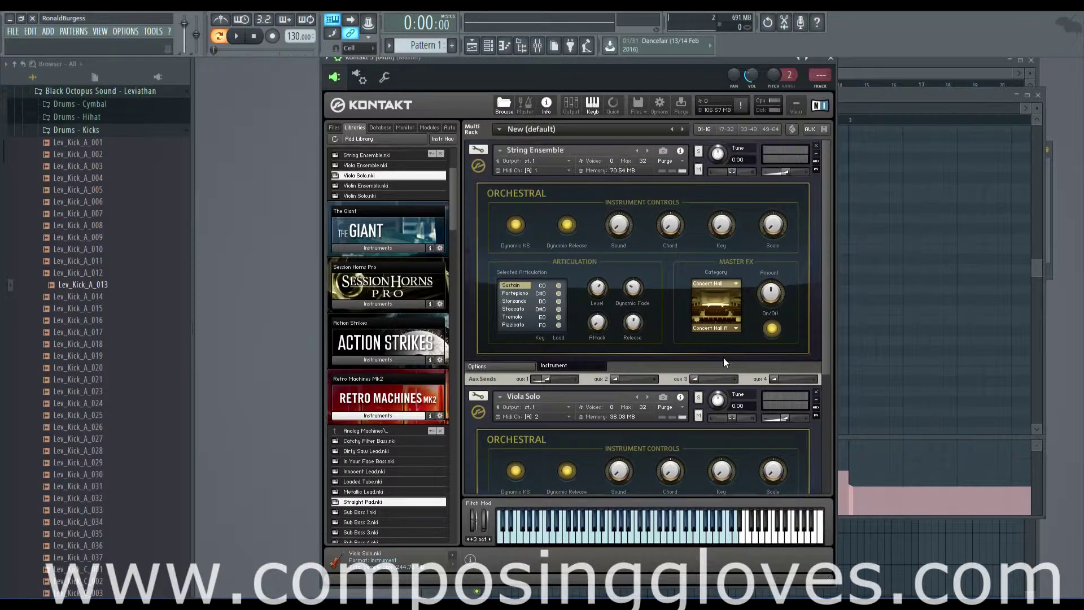
Open the String Ensemble's edit mode and briefly show and hide its Script Editor and Wave Editor
click(478, 150)
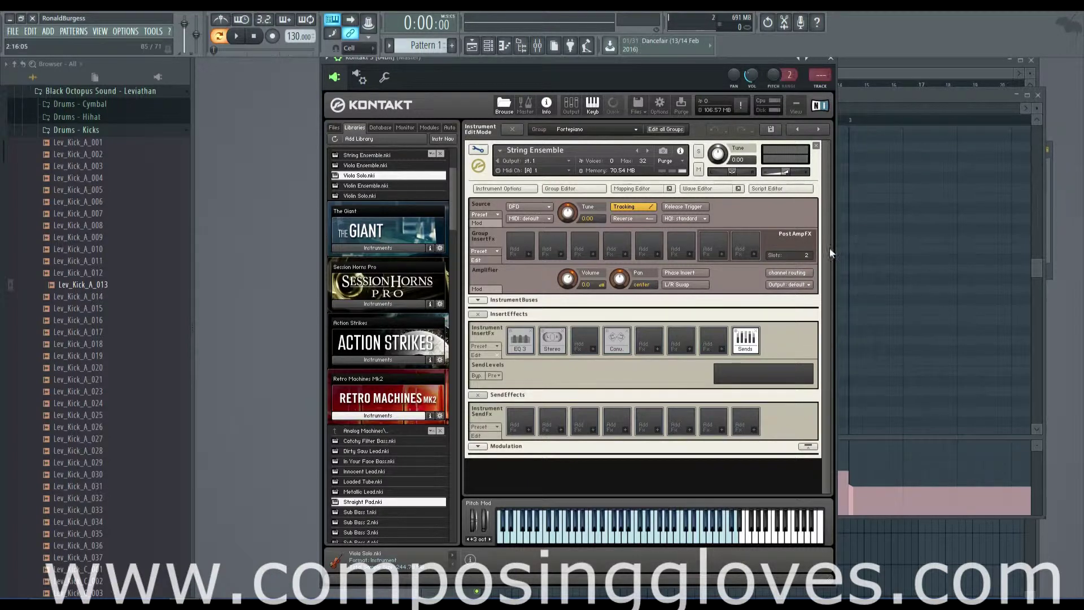
click(760, 190)
click(754, 189)
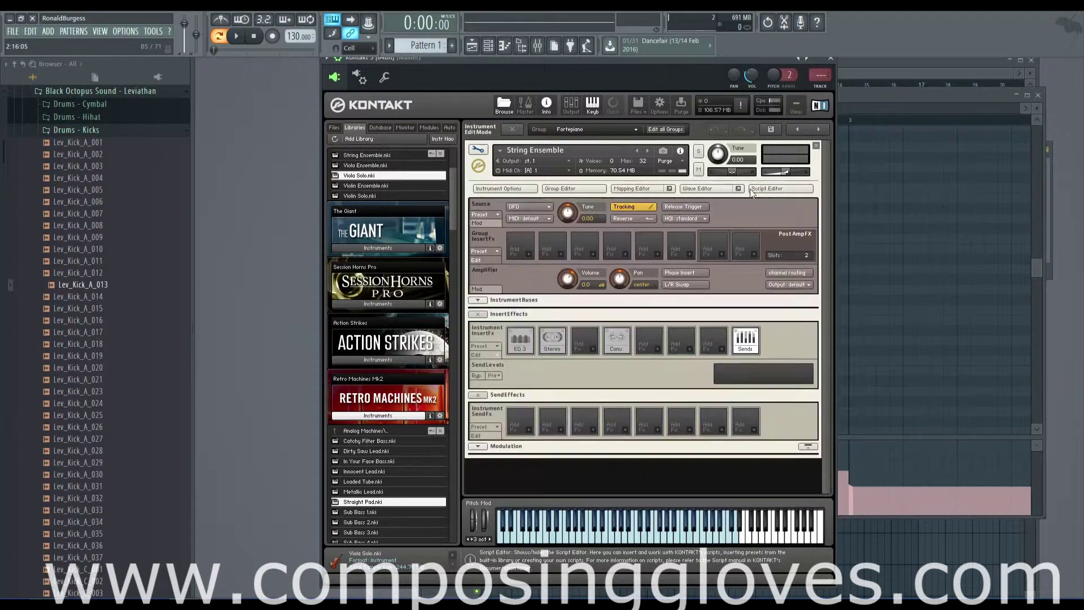
click(712, 188)
click(713, 188)
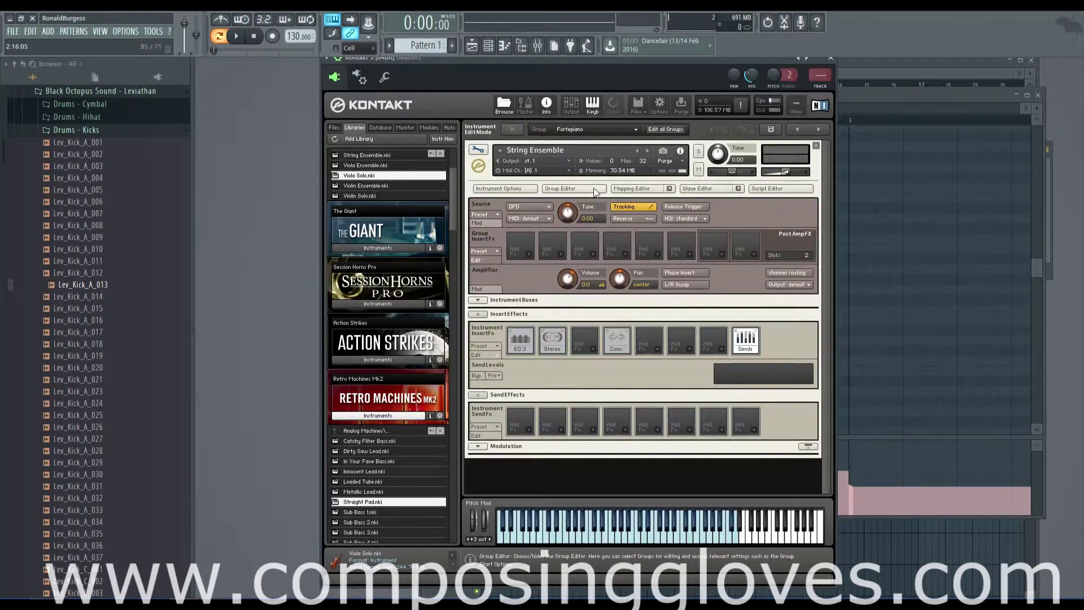
Leave the String Ensemble's edit mode and look over the String Ensemble and Viola Solo in the rack
click(512, 129)
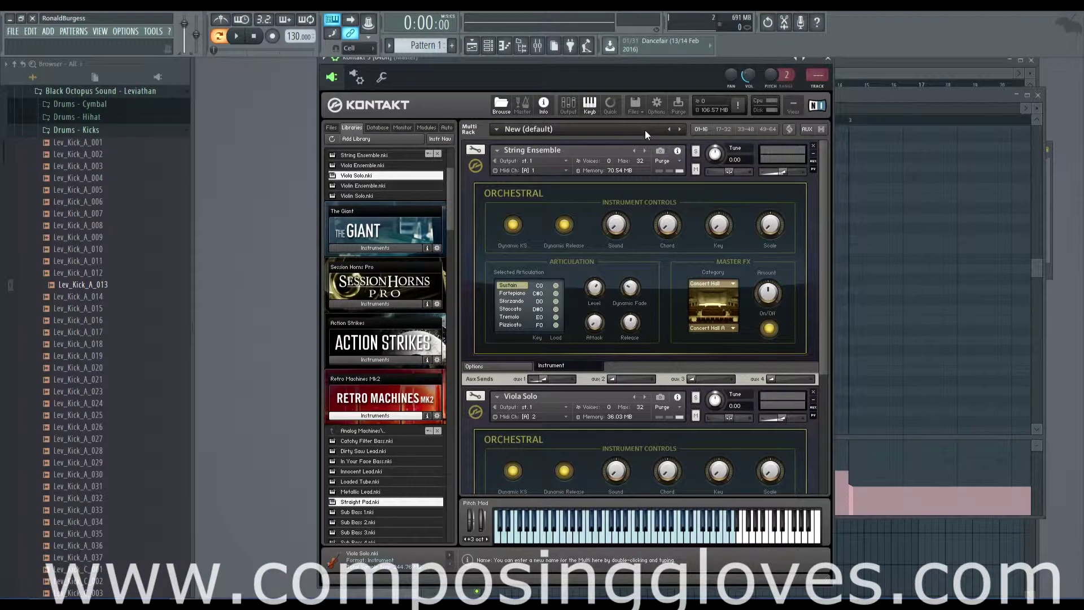
scroll(642, 207, down, 5)
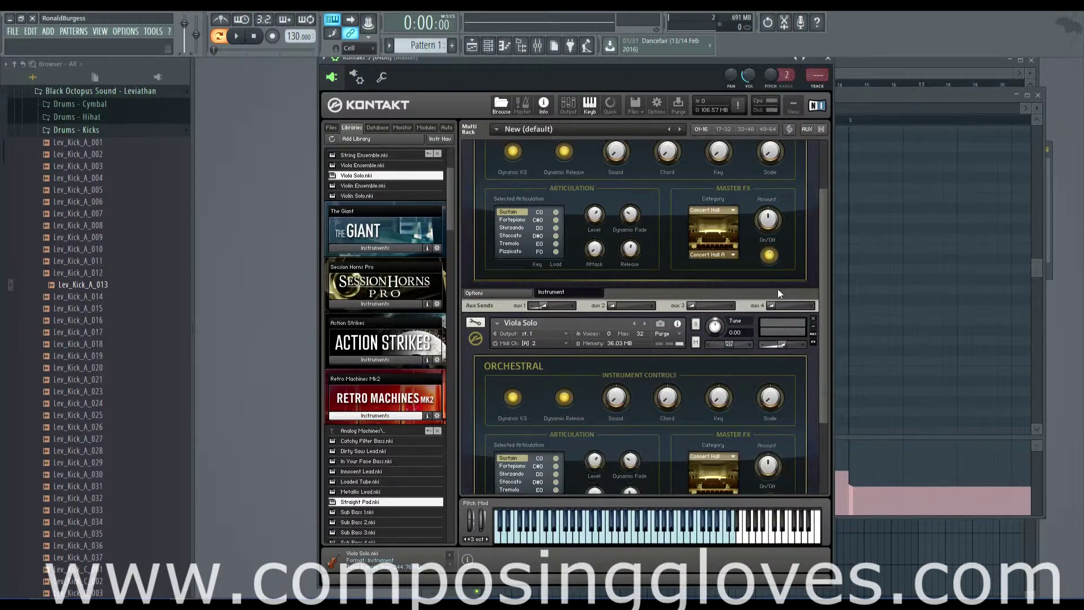
scroll(785, 286, up, 4)
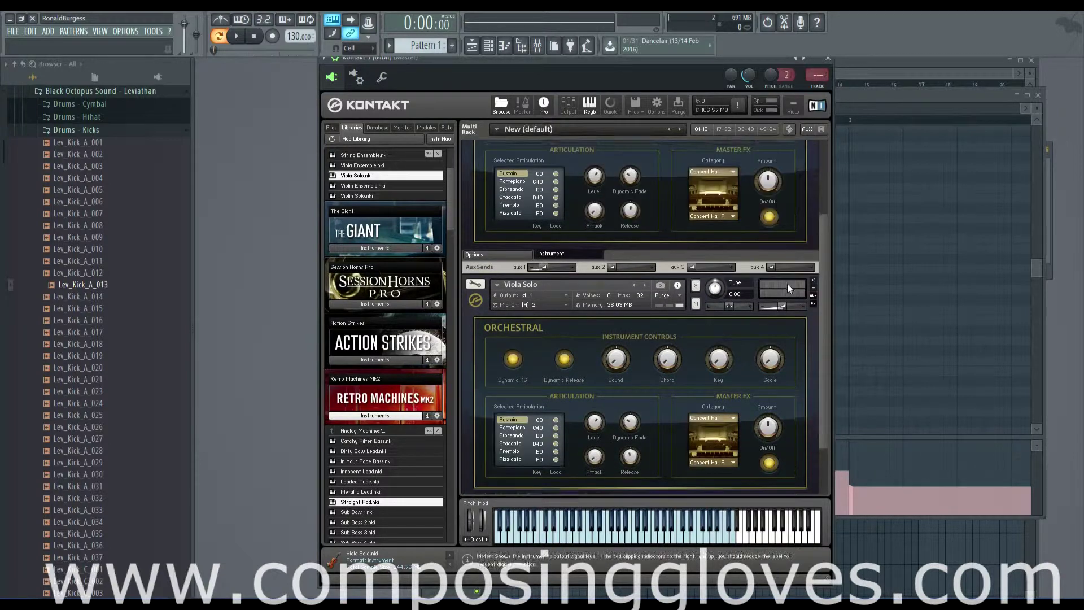
scroll(789, 287, up, 1)
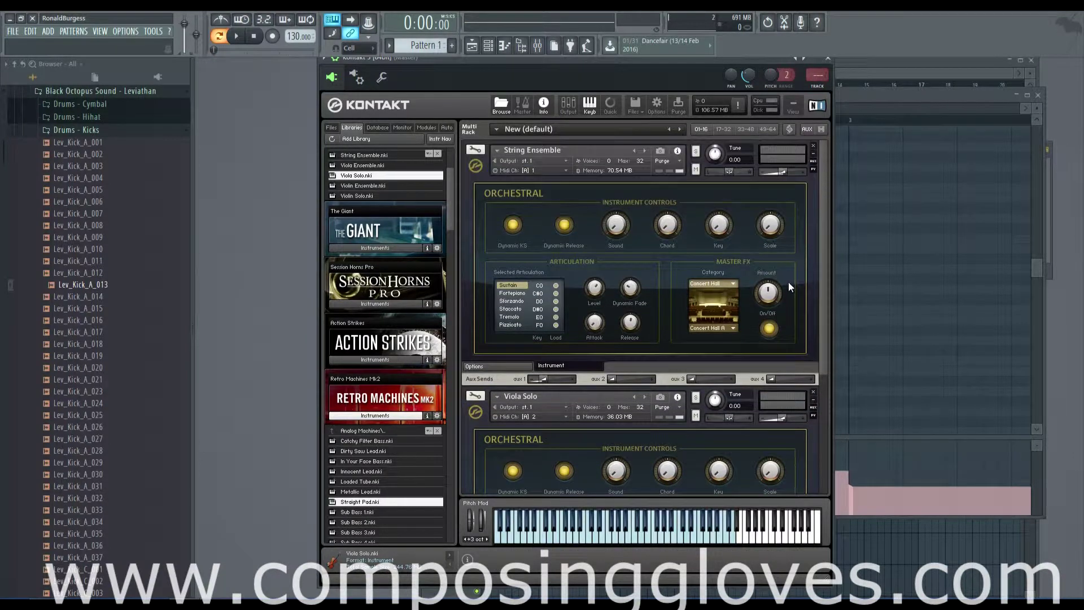
Reopen the String Ensemble for editing and inspect its Script Editor and Instrument Options, hiding each again
click(476, 150)
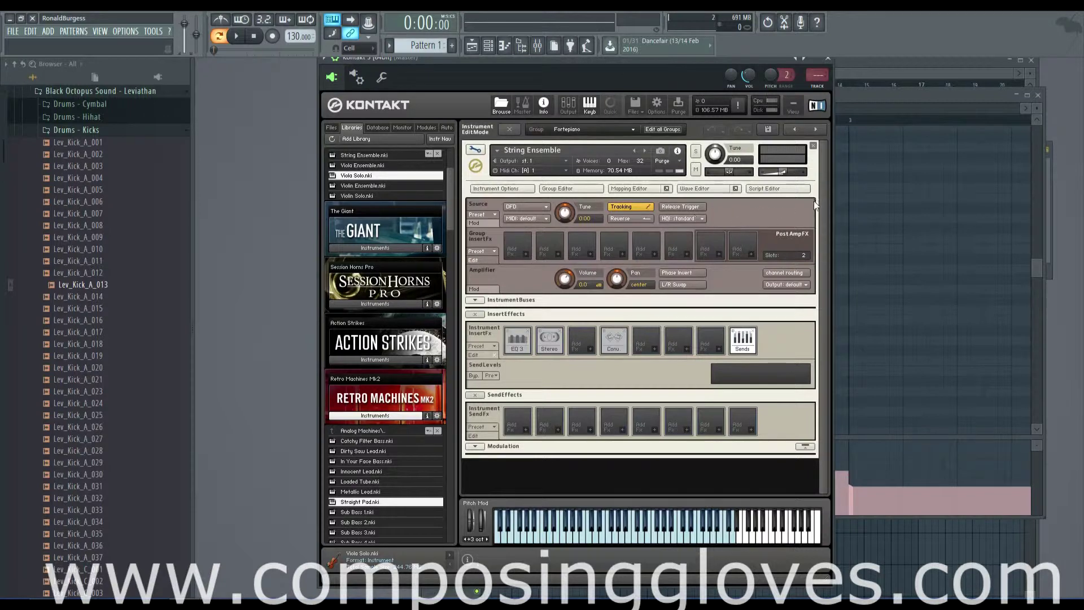
click(777, 191)
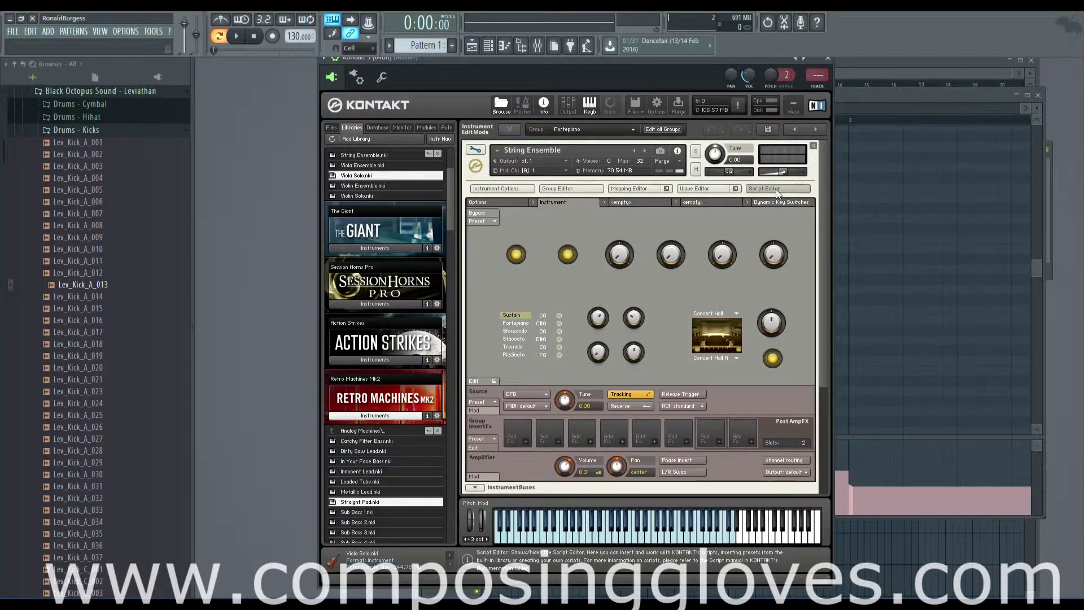
click(775, 189)
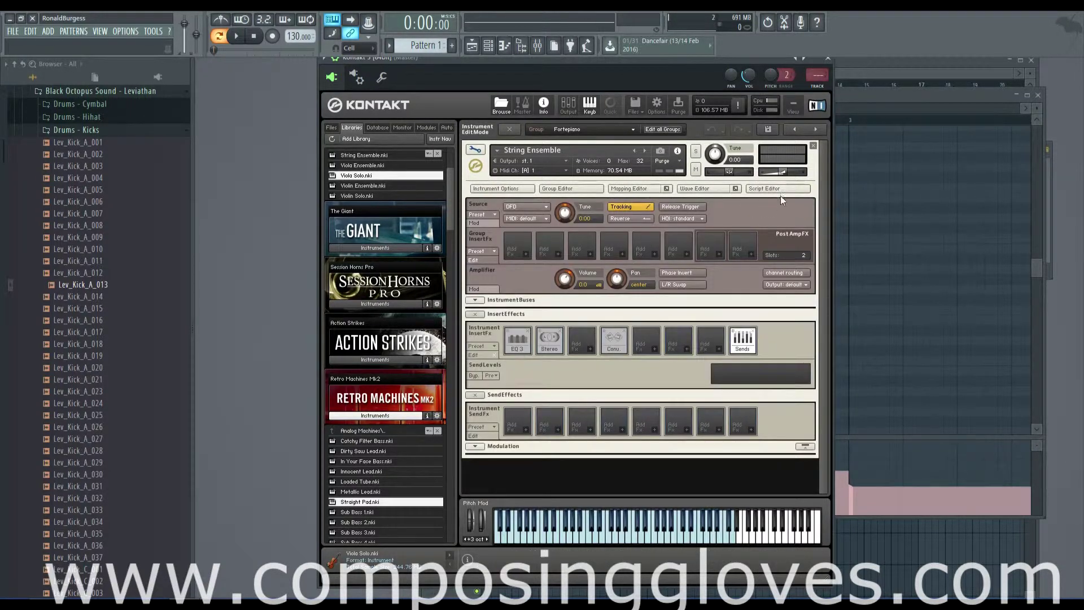
click(780, 189)
click(780, 189)
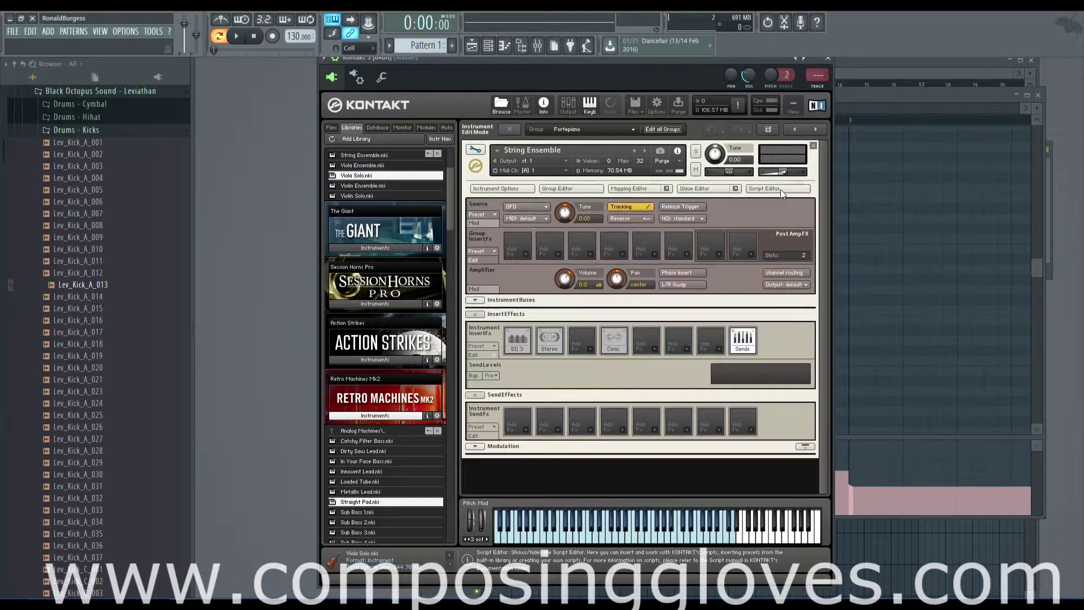
click(512, 190)
click(514, 193)
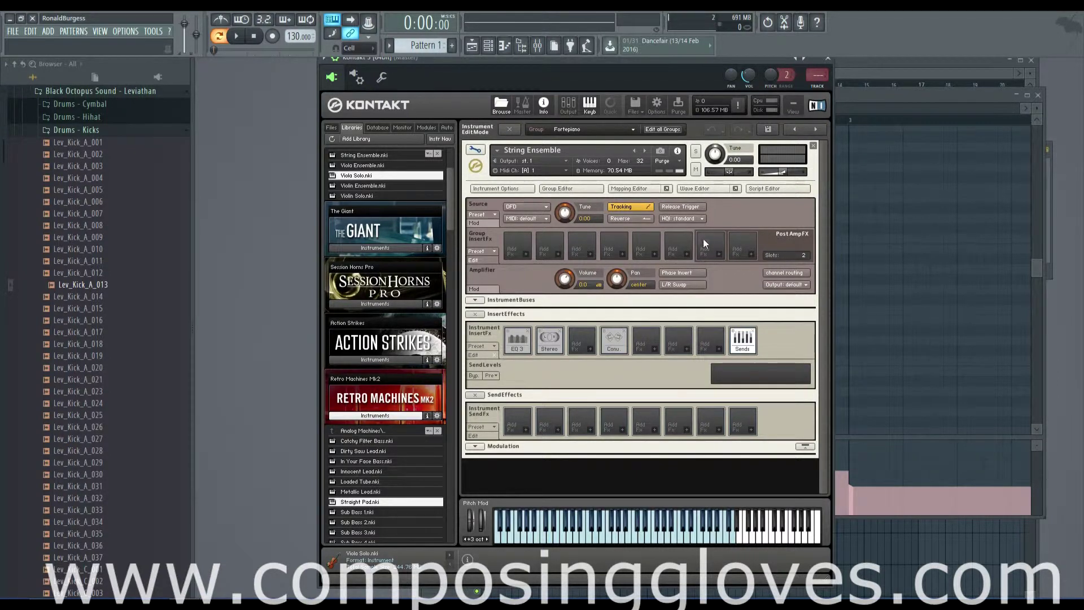
Return from the String Ensemble's edit mode to the rack and collapse the Kontakt Factory Library's instrument list
click(479, 150)
drag(824, 229, 815, 182)
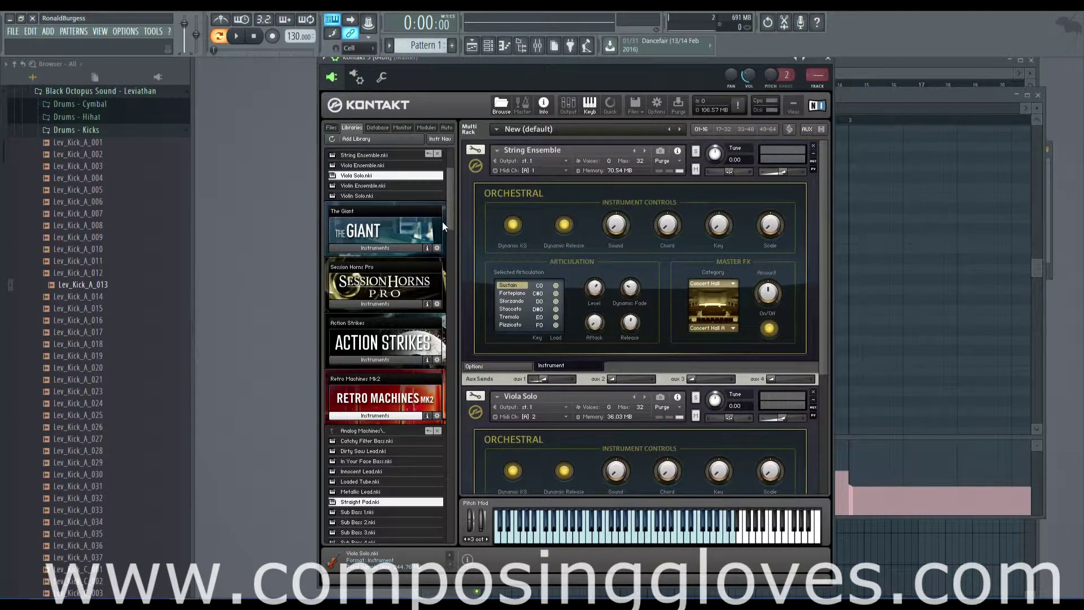
scroll(442, 221, up, 3)
click(395, 196)
scroll(393, 428, down, 5)
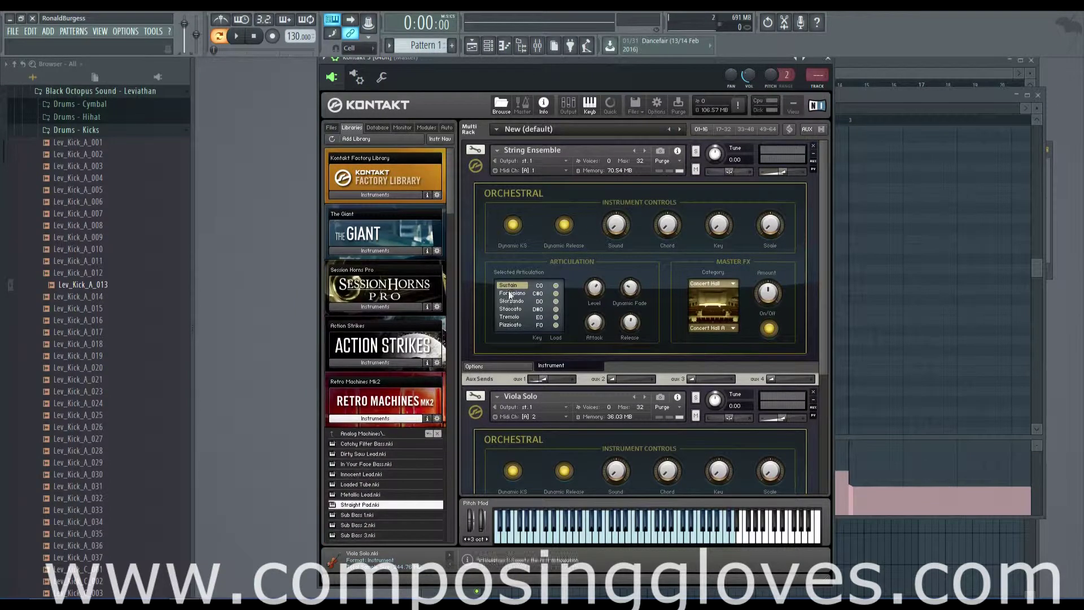